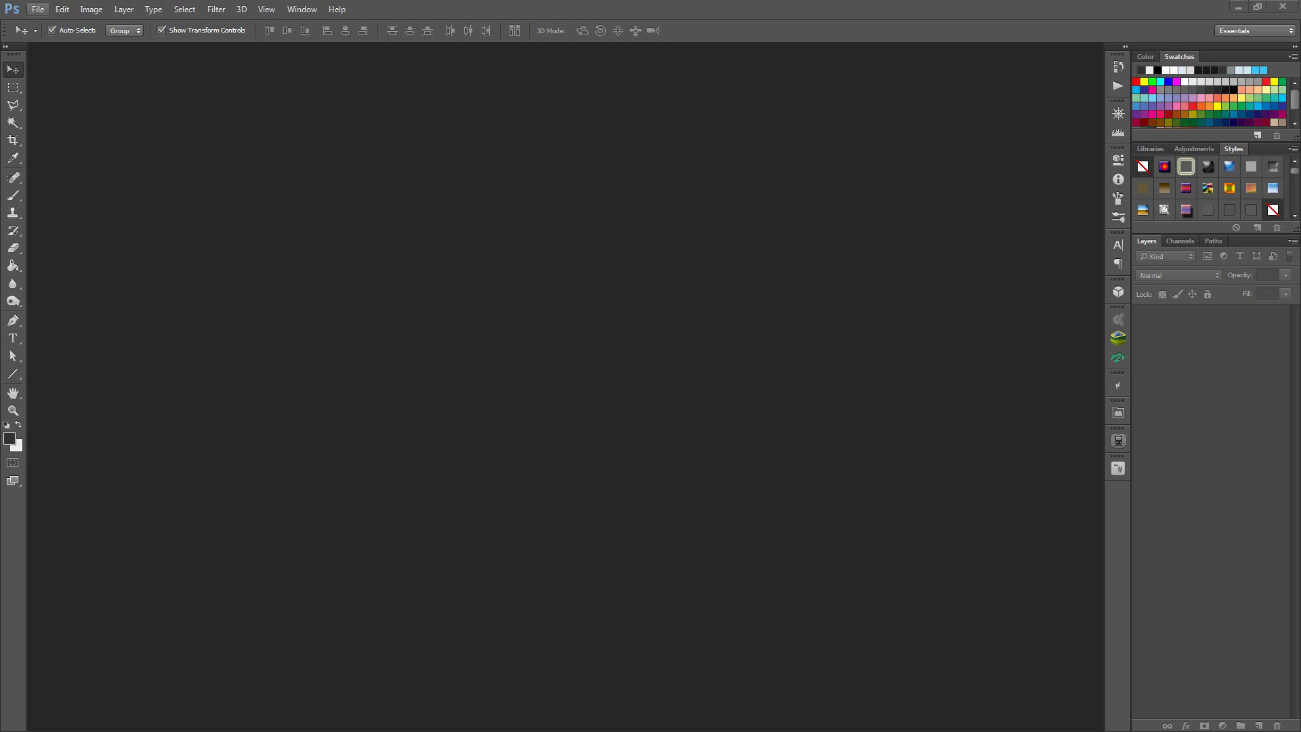
Step: Create a new 1000 × 800 pixel RGB document at 72 pixels/inch with a white background
{"action": "left_click", "coordinate": [37, 10]}
{"action": "left_click", "coordinate": [48, 25]}
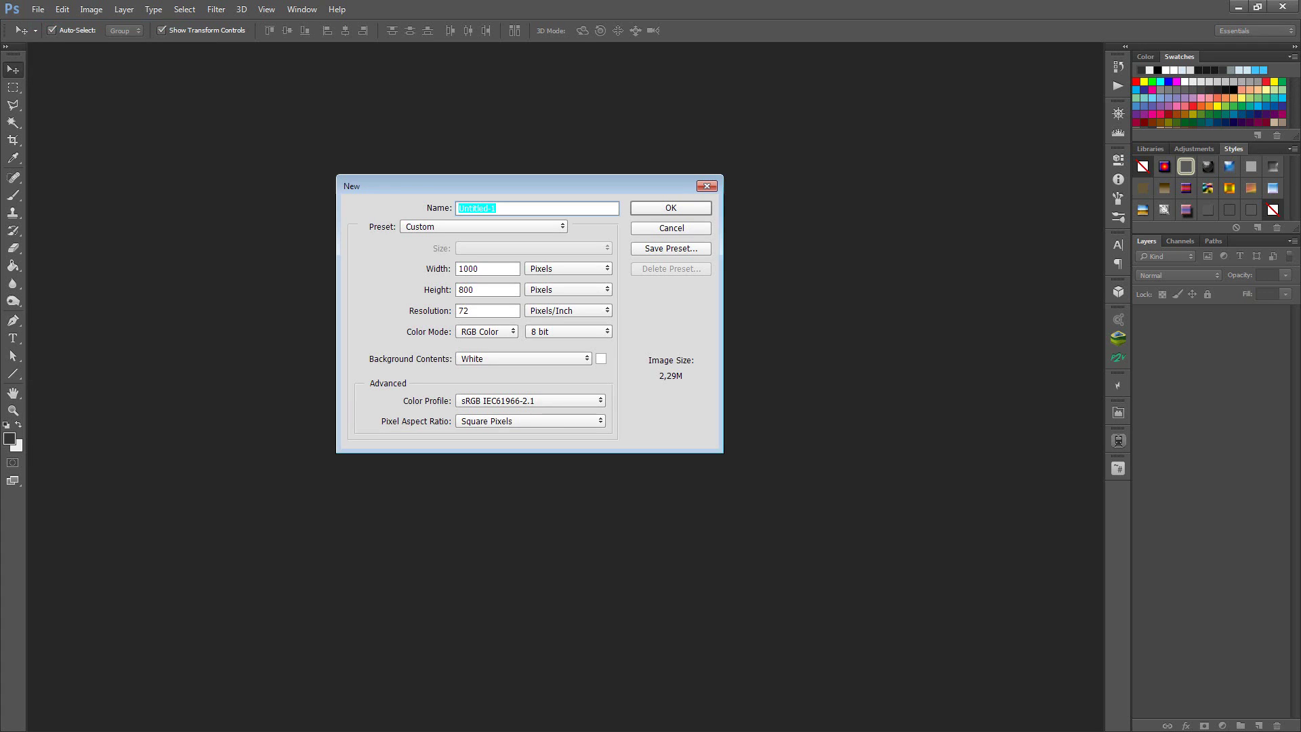
{"action": "key", "text": "Tab"}
{"action": "key", "text": "Tab"}
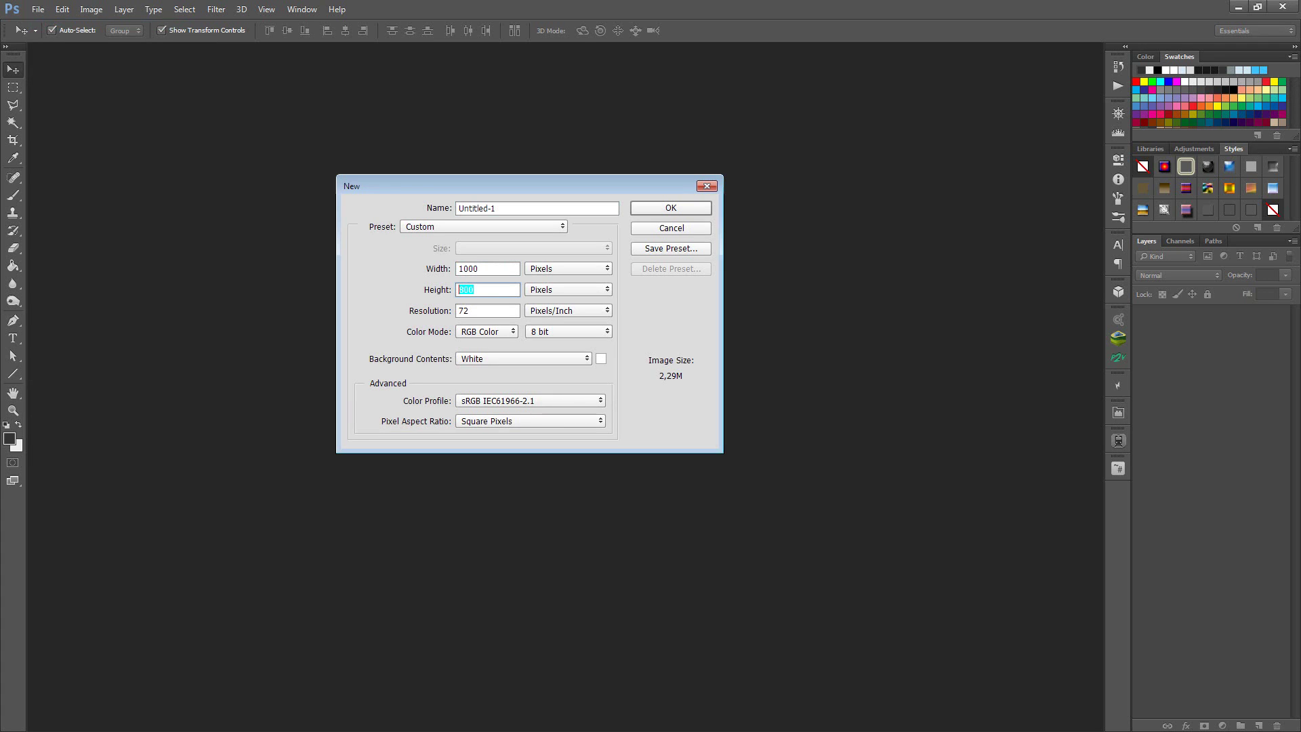
{"action": "key", "text": "Return"}
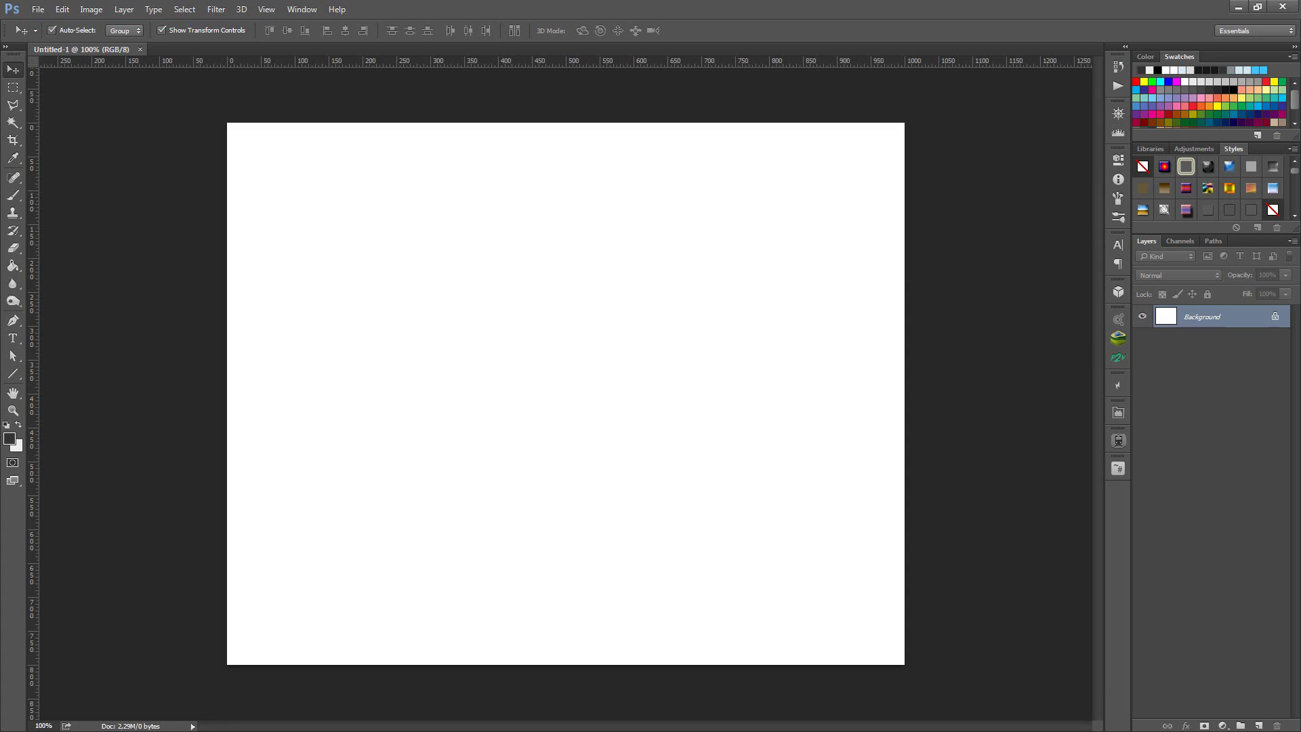
Step: Convert the locked Background into a regular layer named pozadina
{"action": "double_click", "coordinate": [1202, 316]}
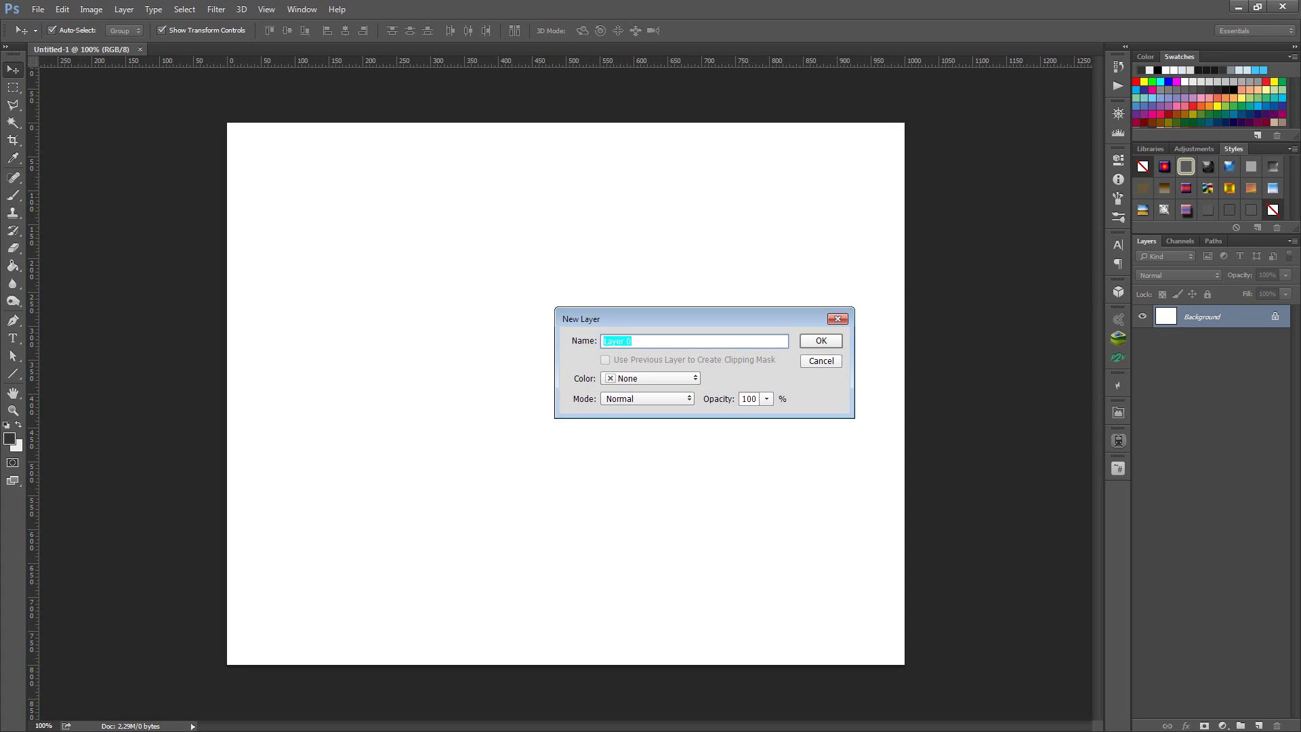
{"action": "type", "text": "pozadina"}
{"action": "key", "text": "Return"}
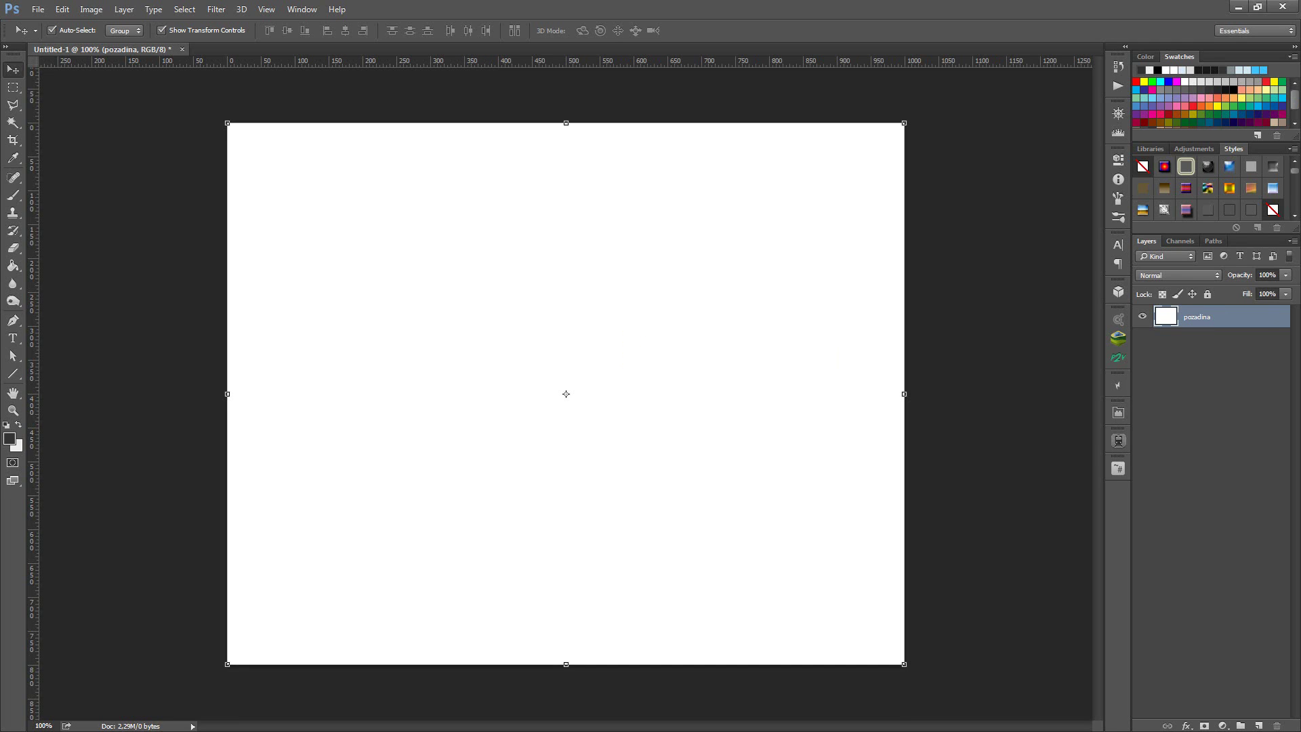
Step: Add the text SLIKA on the canvas with the Type tool in bold and enlarge it to 252 pt
{"action": "key", "text": "t"}
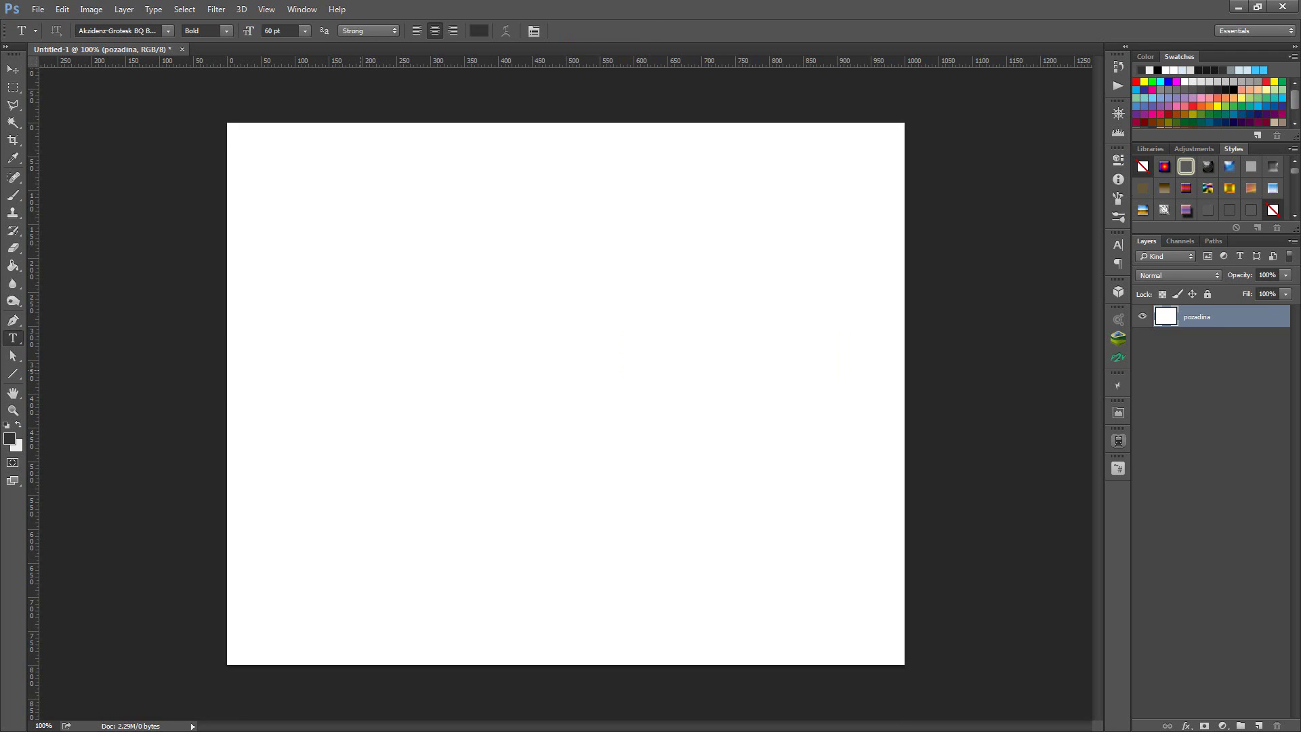
{"action": "left_click", "coordinate": [360, 370]}
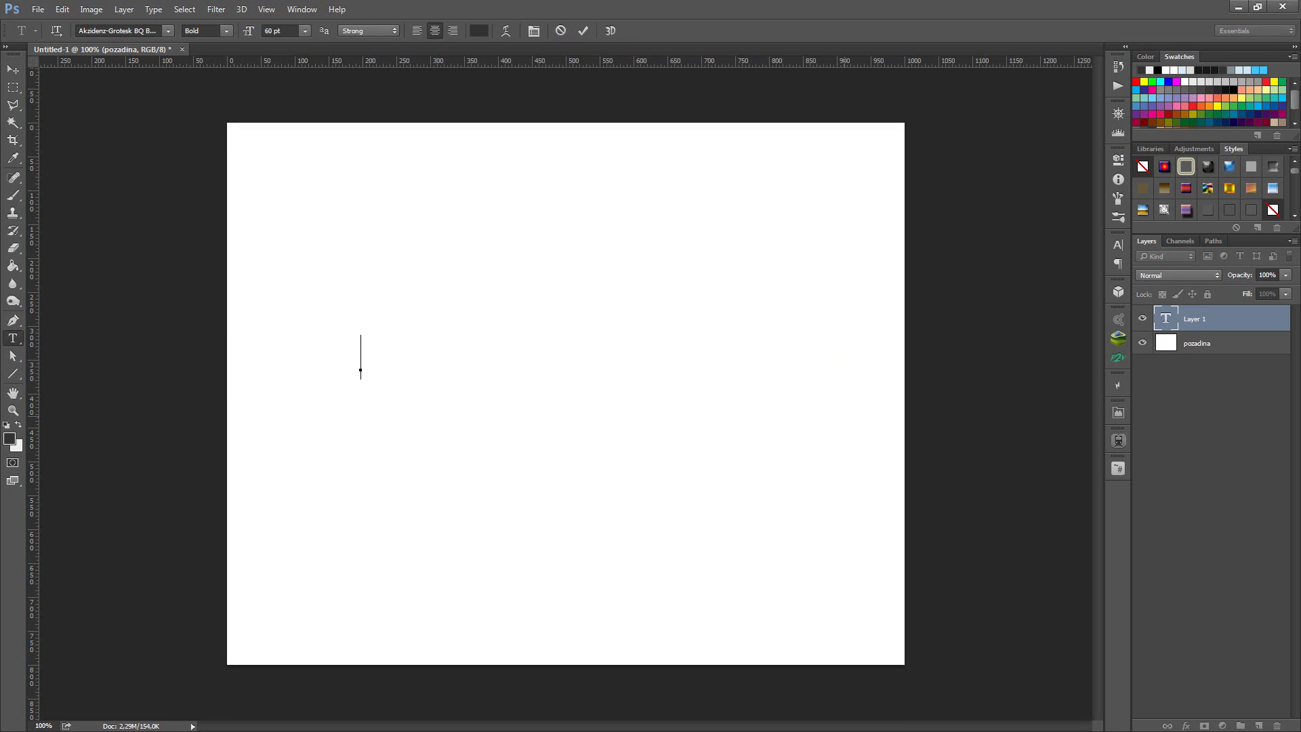
{"action": "type", "text": "SLIKA"}
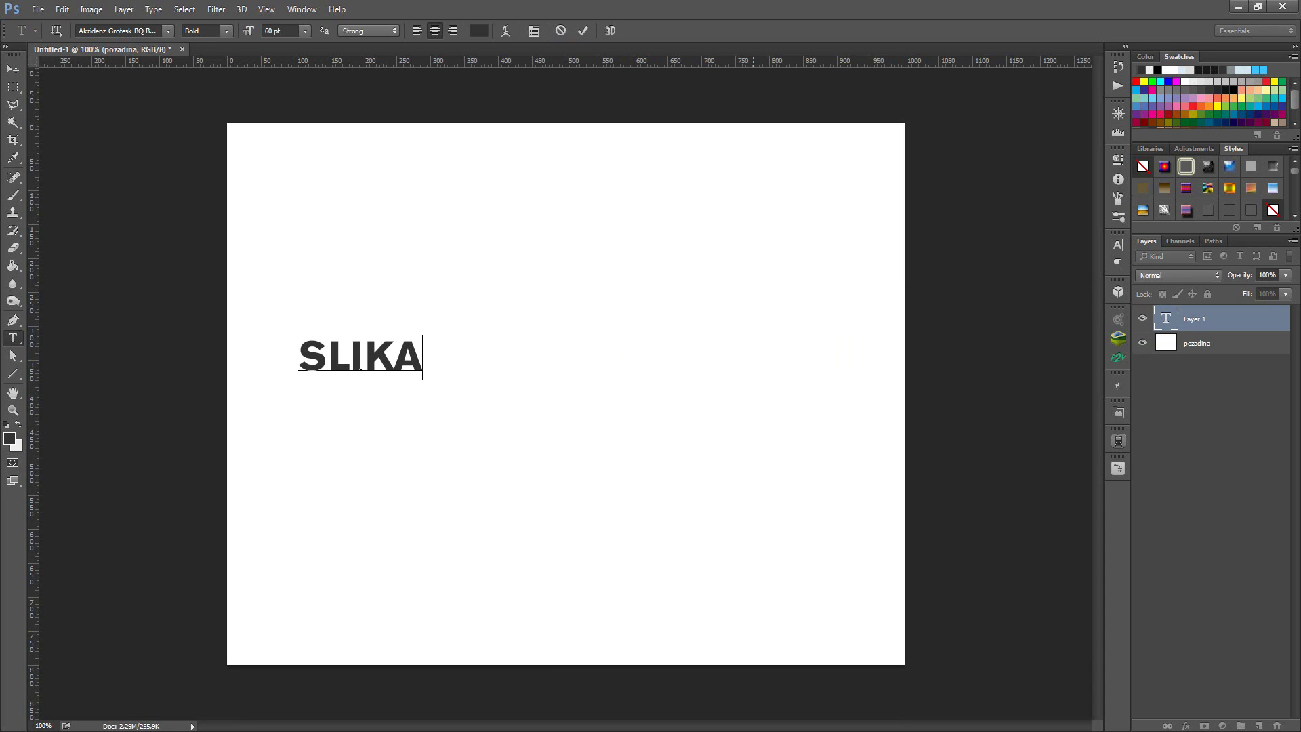
{"action": "key", "text": "ctrl+a"}
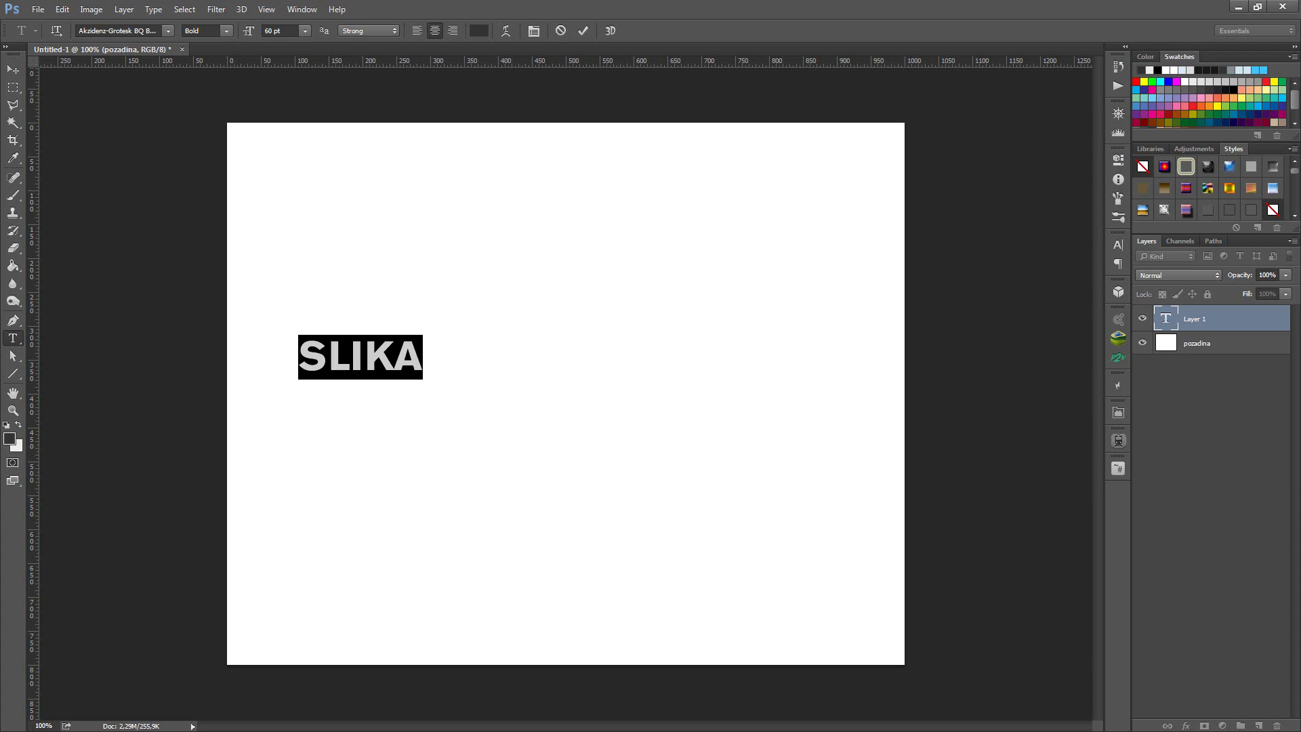
{"action": "left_click_drag", "start_coordinate": [249, 30], "coordinate": [380, 30]}
{"action": "left_click", "coordinate": [582, 30]}
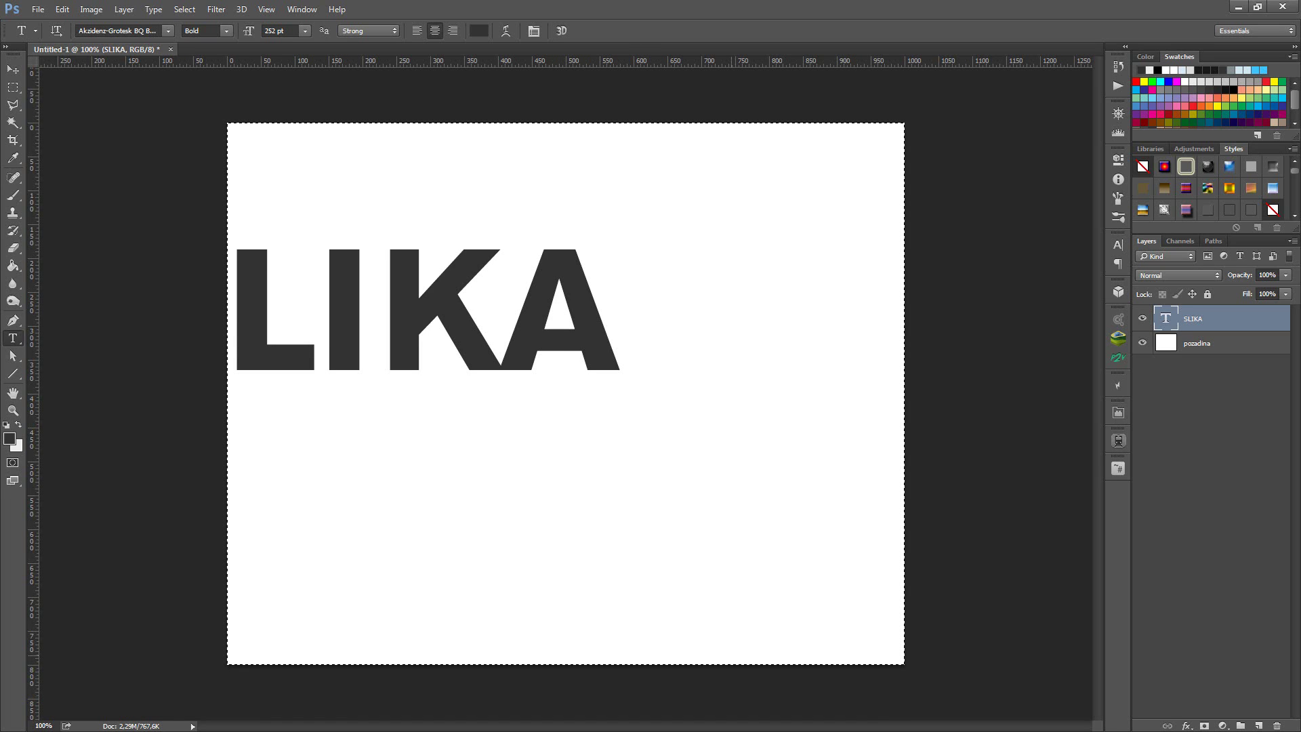
Step: Centre the SLIKA text horizontally and vertically on the canvas and clear the selection
{"action": "key", "text": "v"}
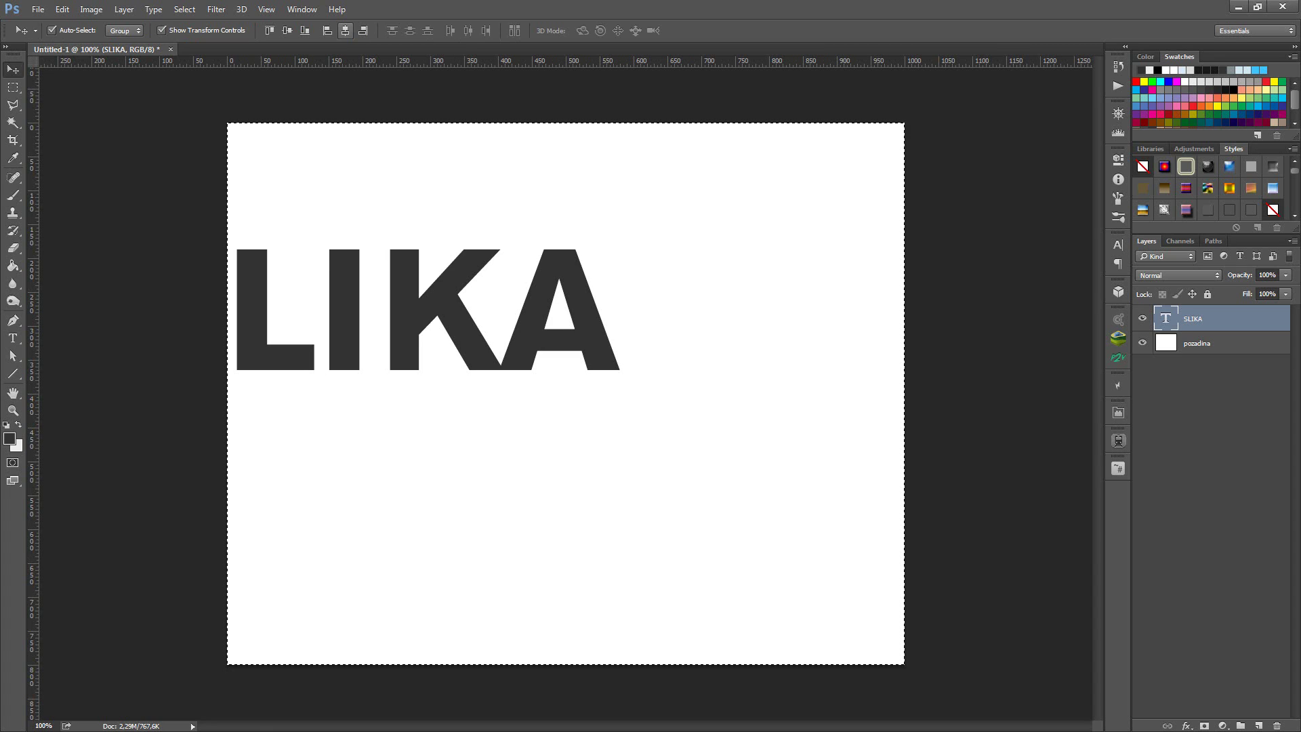
{"action": "left_click", "coordinate": [345, 30]}
{"action": "left_click", "coordinate": [287, 30]}
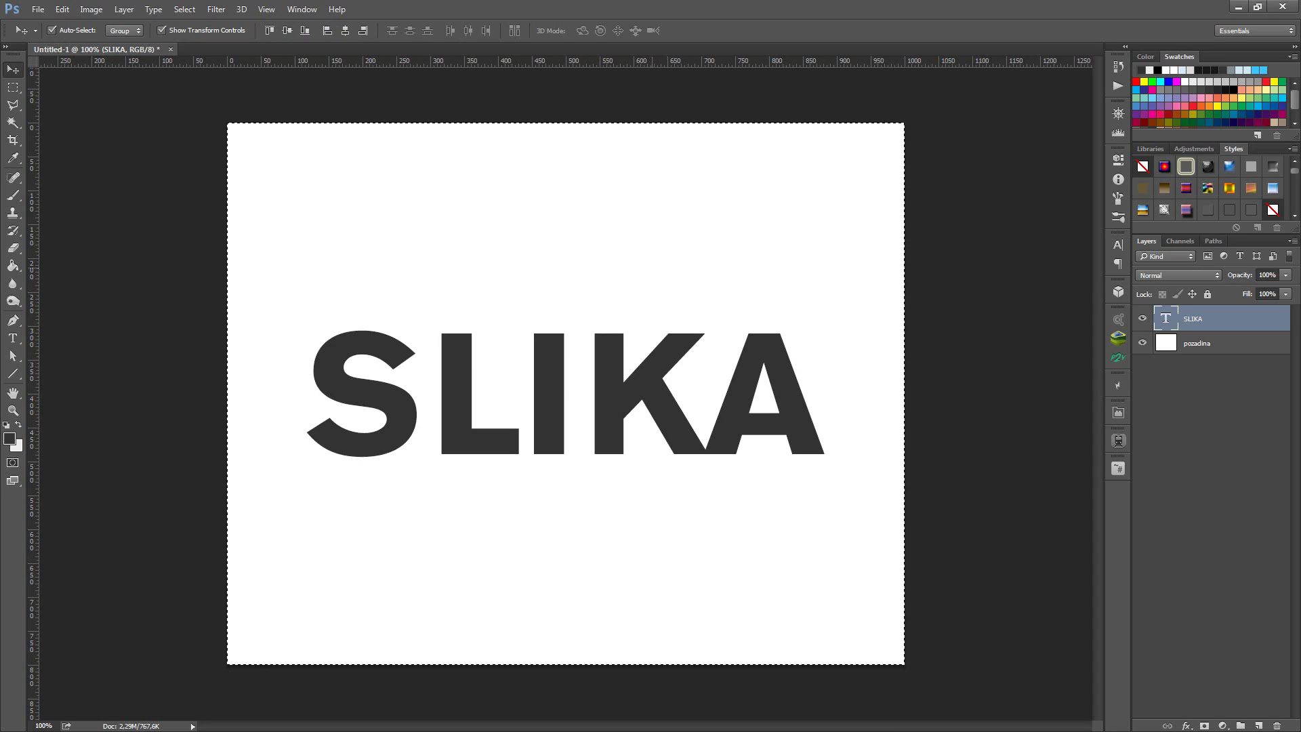
{"action": "key", "text": "ctrl"}
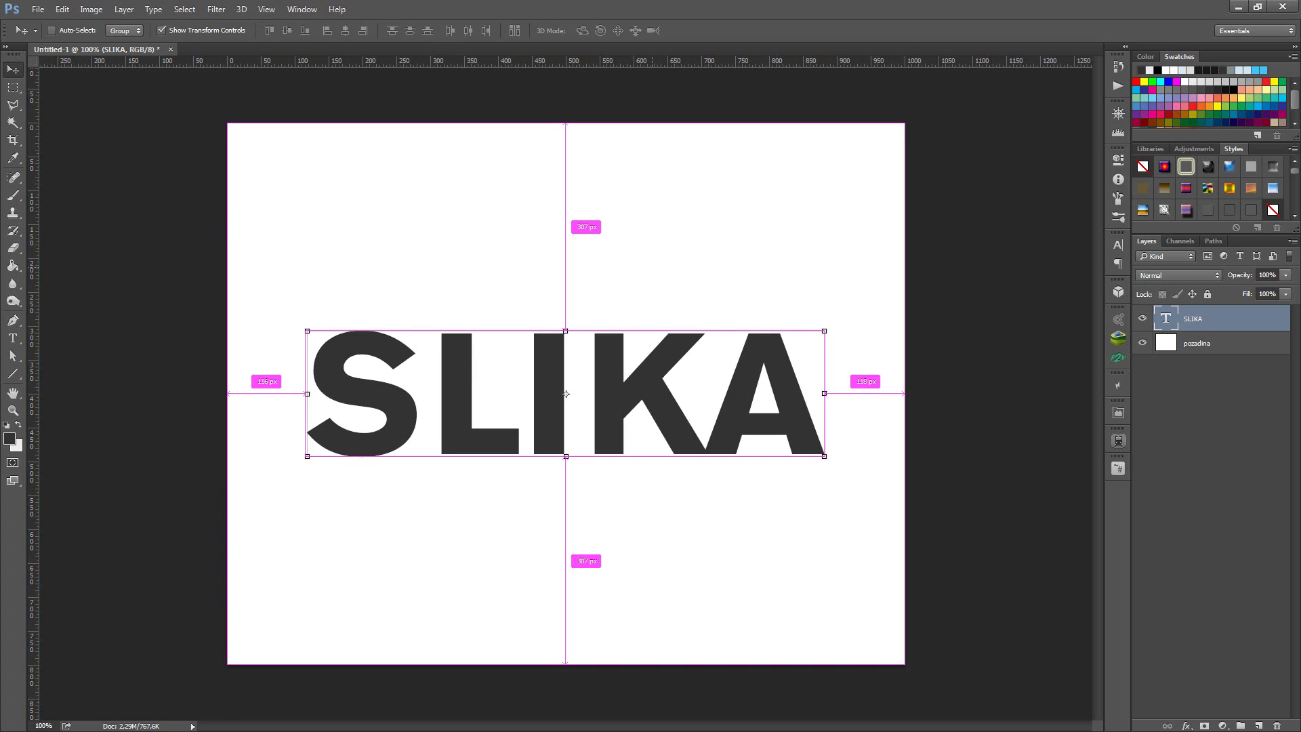
{"action": "key", "text": "ctrl+d"}
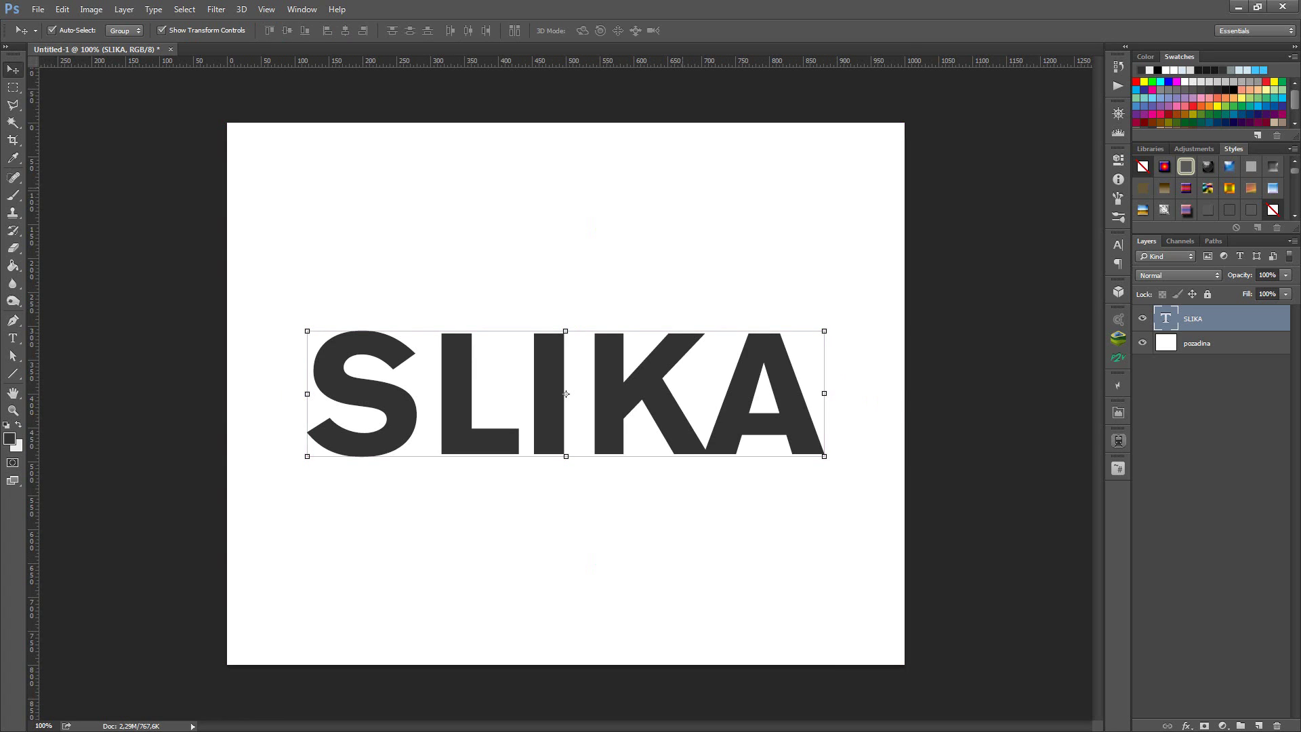
Step: Open the photo girl-547836_1920 from the People folder in Stock Photos
{"action": "key", "text": "alt"}
{"action": "key", "text": "Down"}
{"action": "key", "text": "Down"}
{"action": "left_click", "coordinate": [53, 36]}
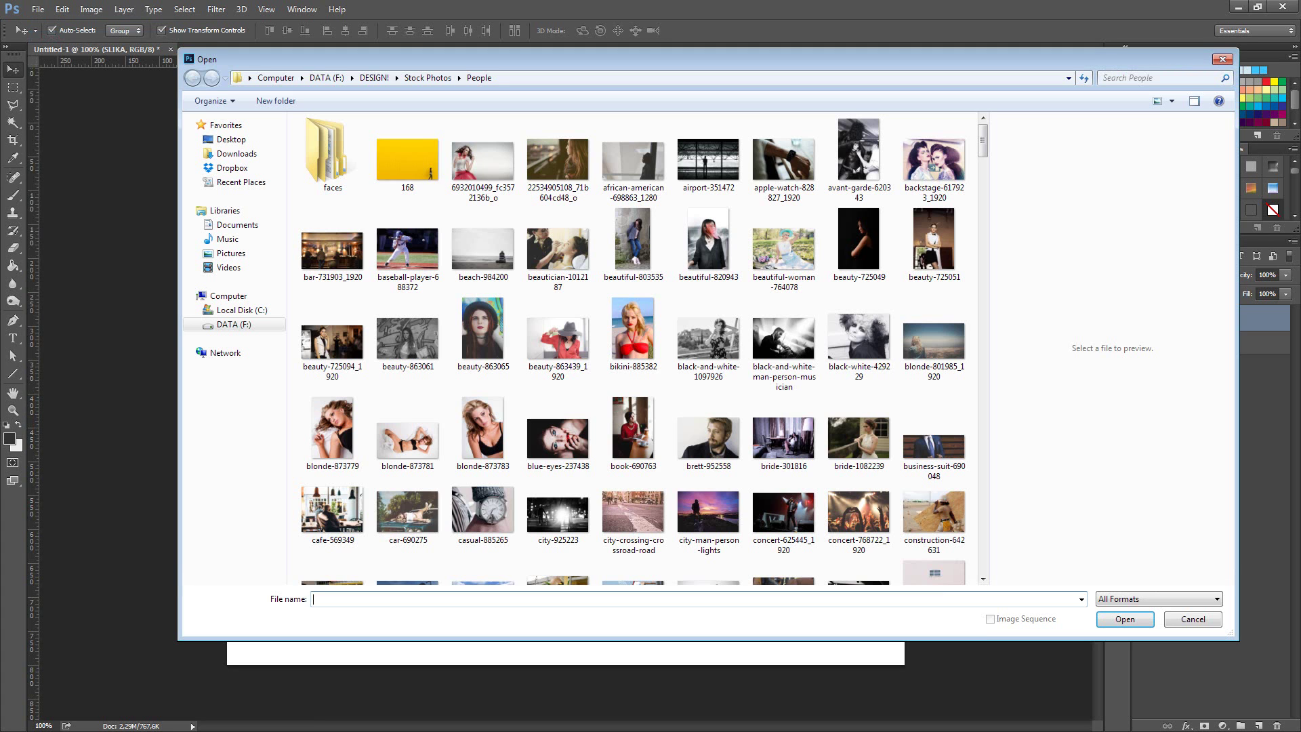
{"action": "left_click", "coordinate": [783, 434]}
{"action": "scroll", "coordinate": [787, 414], "scroll_direction": "down", "scroll_amount": 3}
{"action": "scroll", "coordinate": [634, 271], "scroll_direction": "down", "scroll_amount": 10}
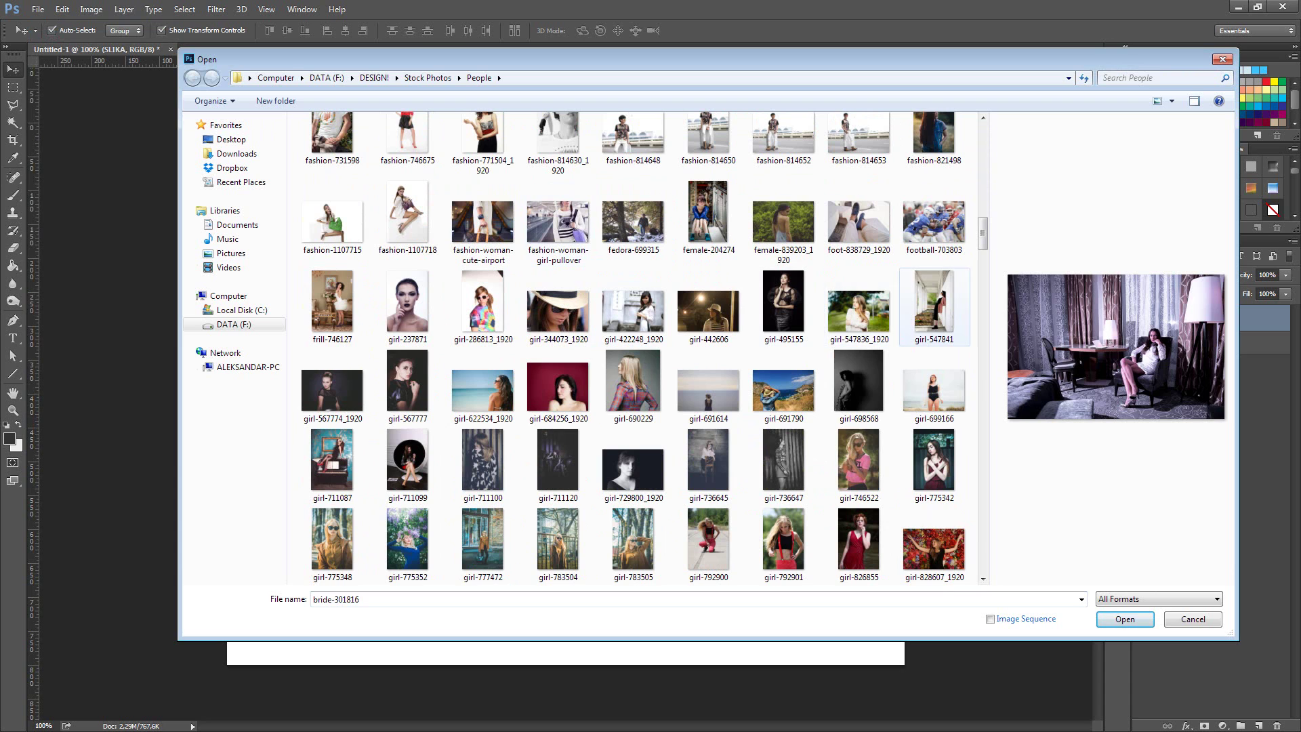
{"action": "left_click", "coordinate": [859, 309]}
{"action": "key", "text": "Return"}
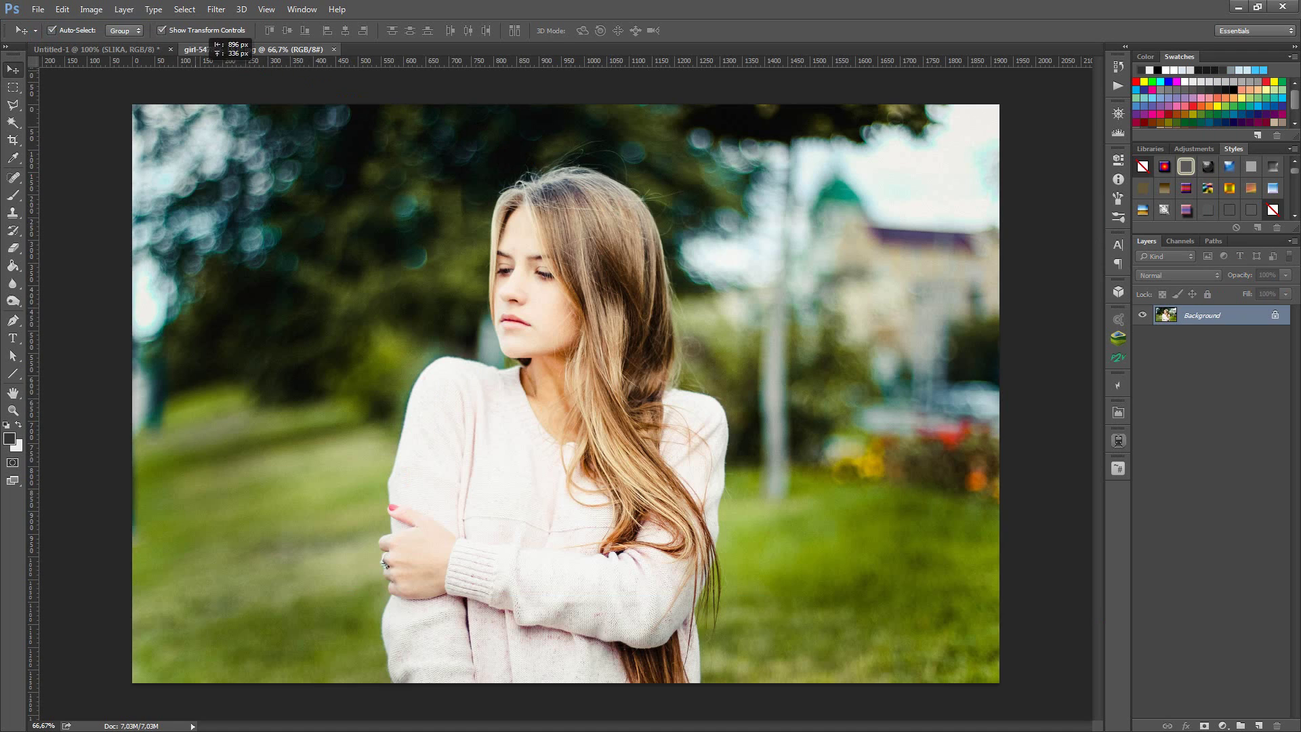
Step: Bring the photo into the Untitled-1 document above the SLIKA text and rename its layer slika
{"action": "left_click", "coordinate": [95, 49]}
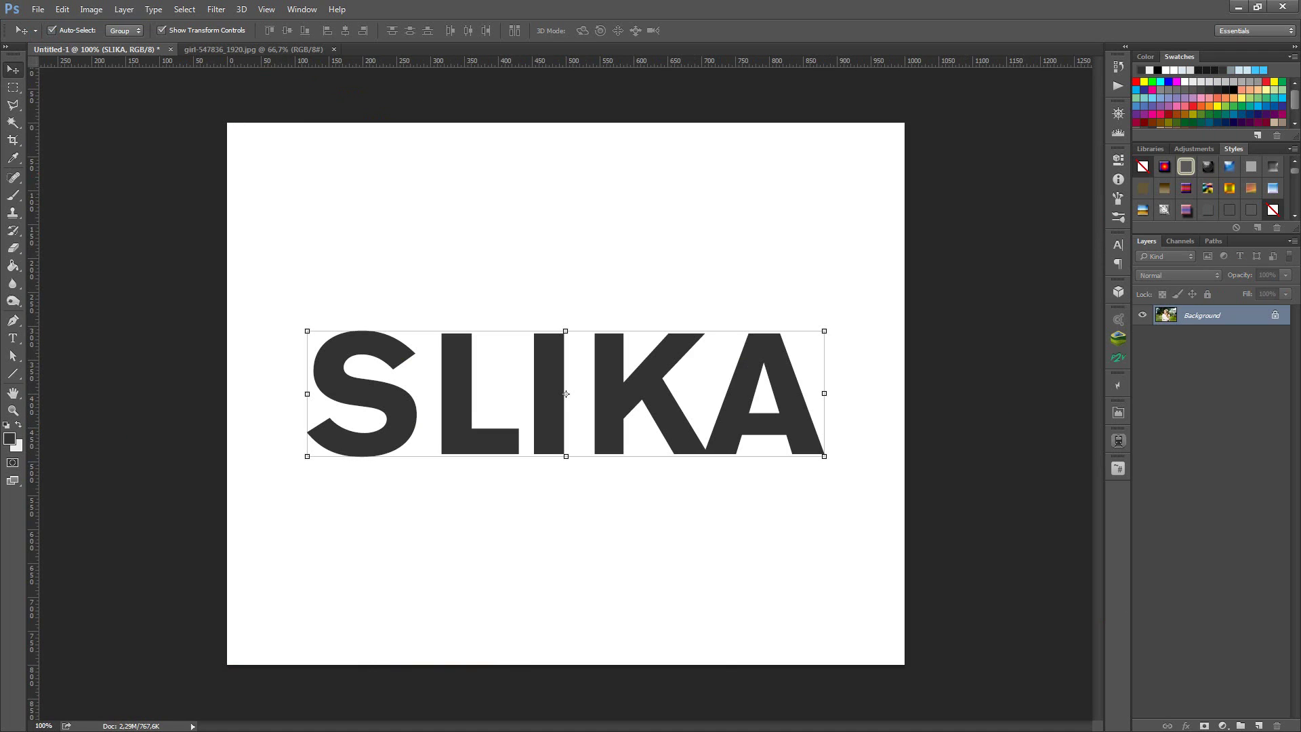
{"action": "key", "text": "ctrl+v"}
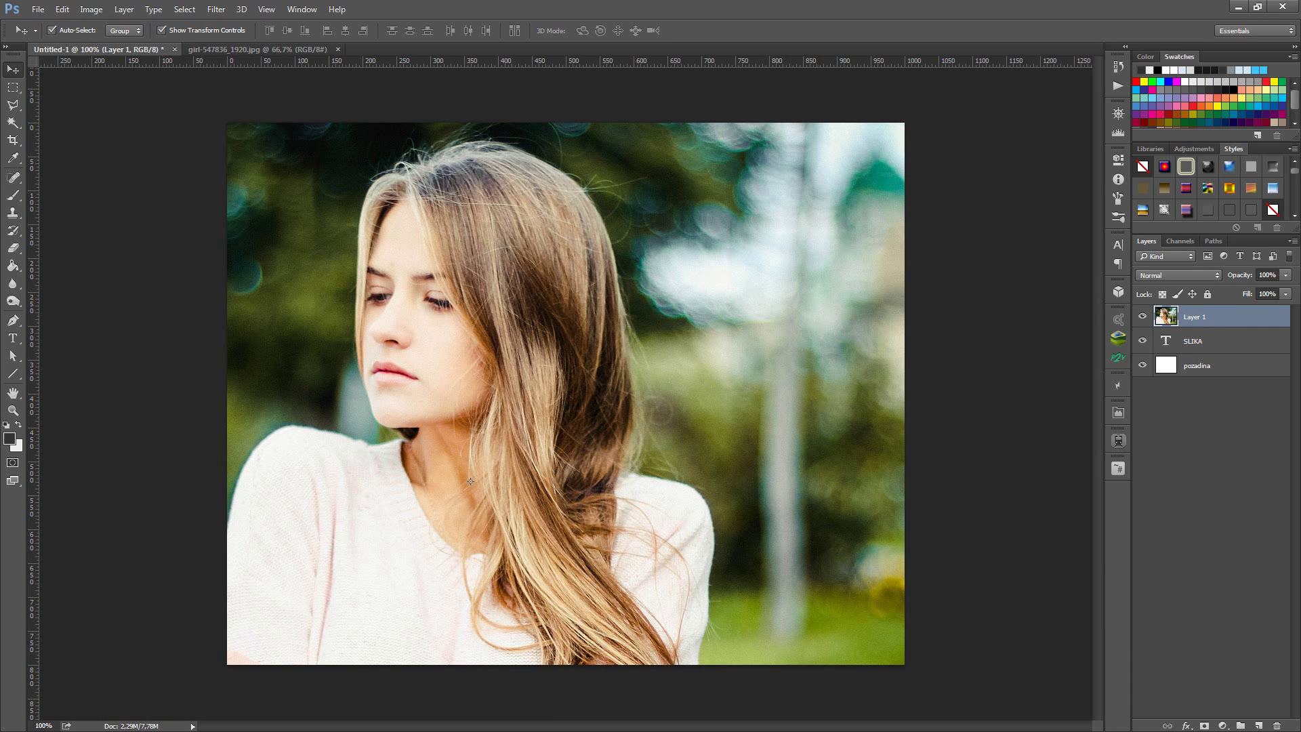
{"action": "double_click", "coordinate": [1196, 317]}
{"action": "left_click_drag", "start_coordinate": [1209, 317], "coordinate": [1118, 318]}
{"action": "type", "text": "slika"}
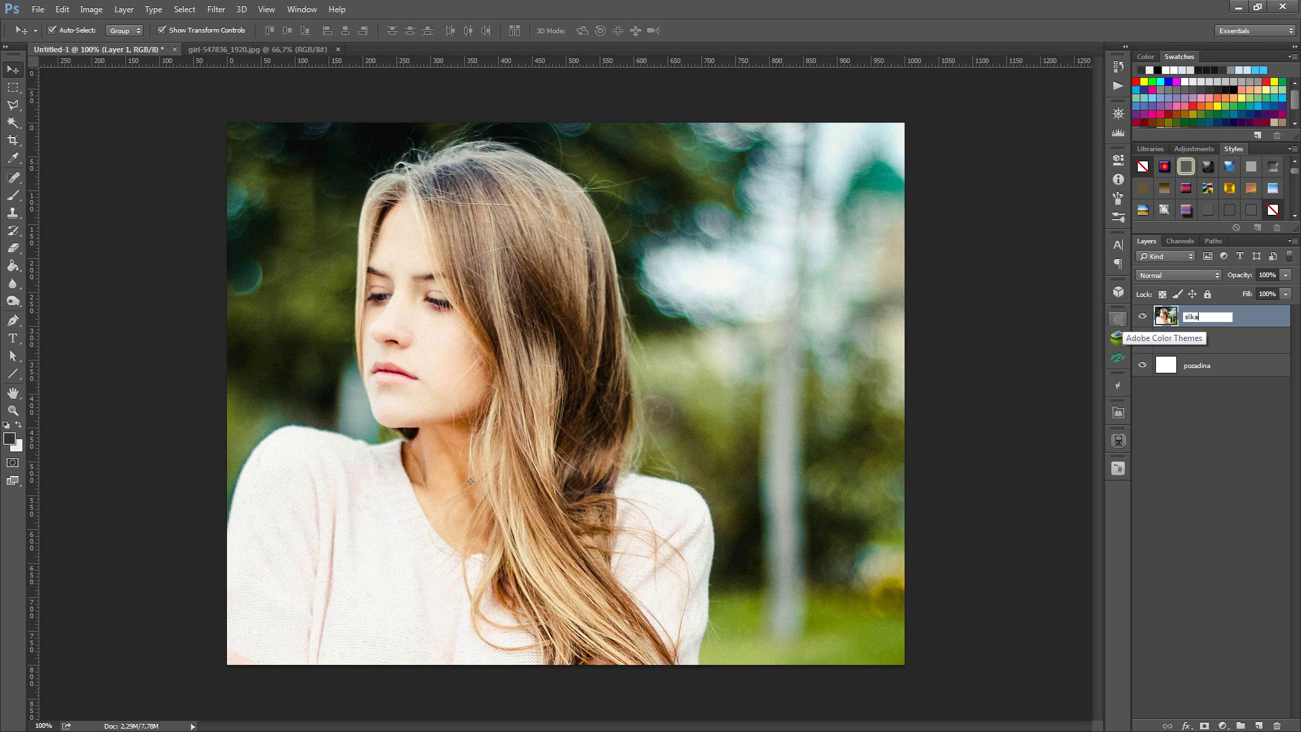
{"action": "key", "text": "Return"}
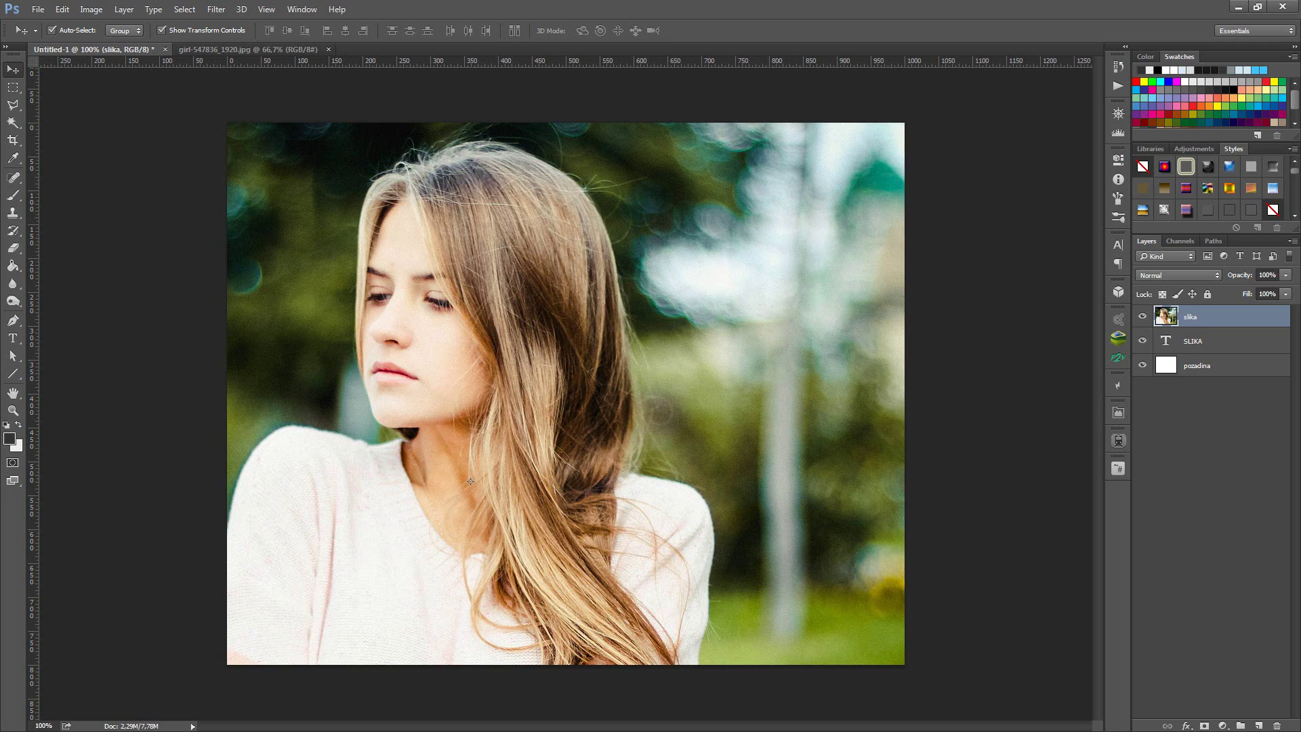
Step: Shift the photo so the woman is nearer the canvas centre and clip the slika layer to the SLIKA text
{"action": "left_click_drag", "start_coordinate": [470, 481], "coordinate": [611, 467]}
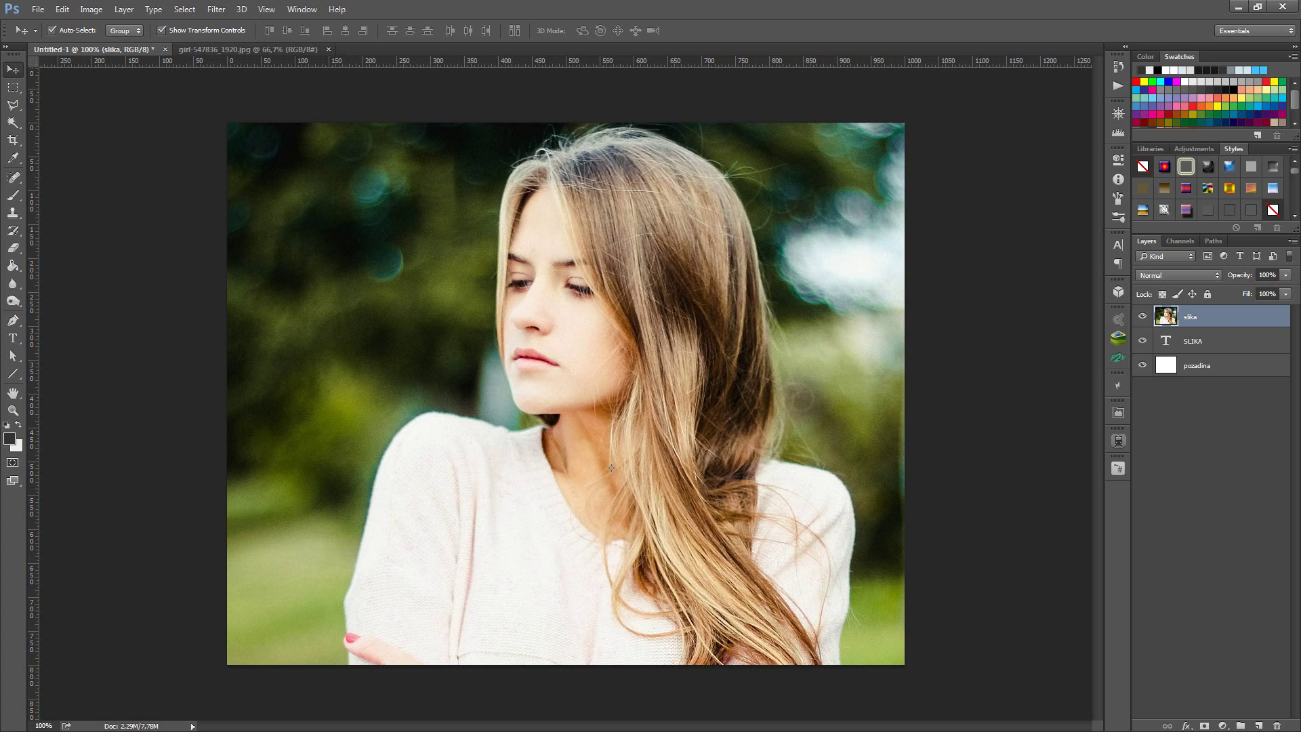
{"action": "right_click", "coordinate": [1212, 317]}
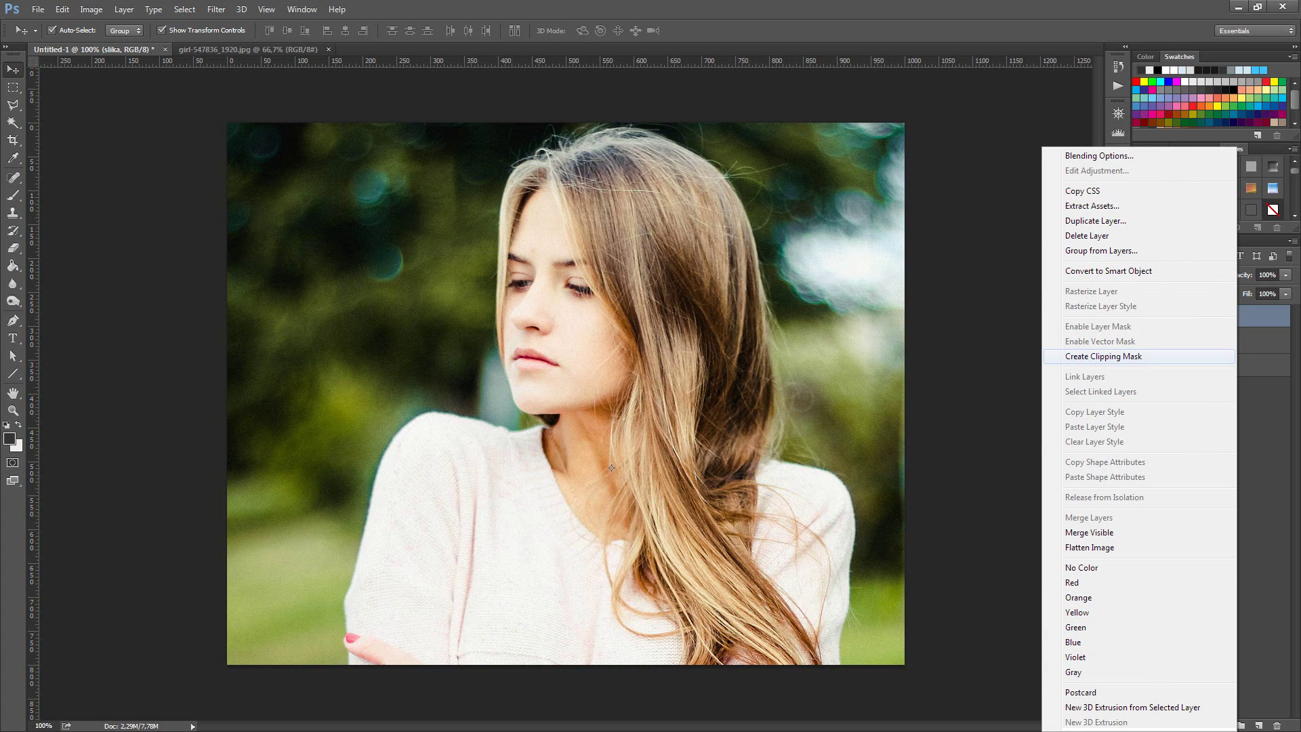
{"action": "key", "text": "Return"}
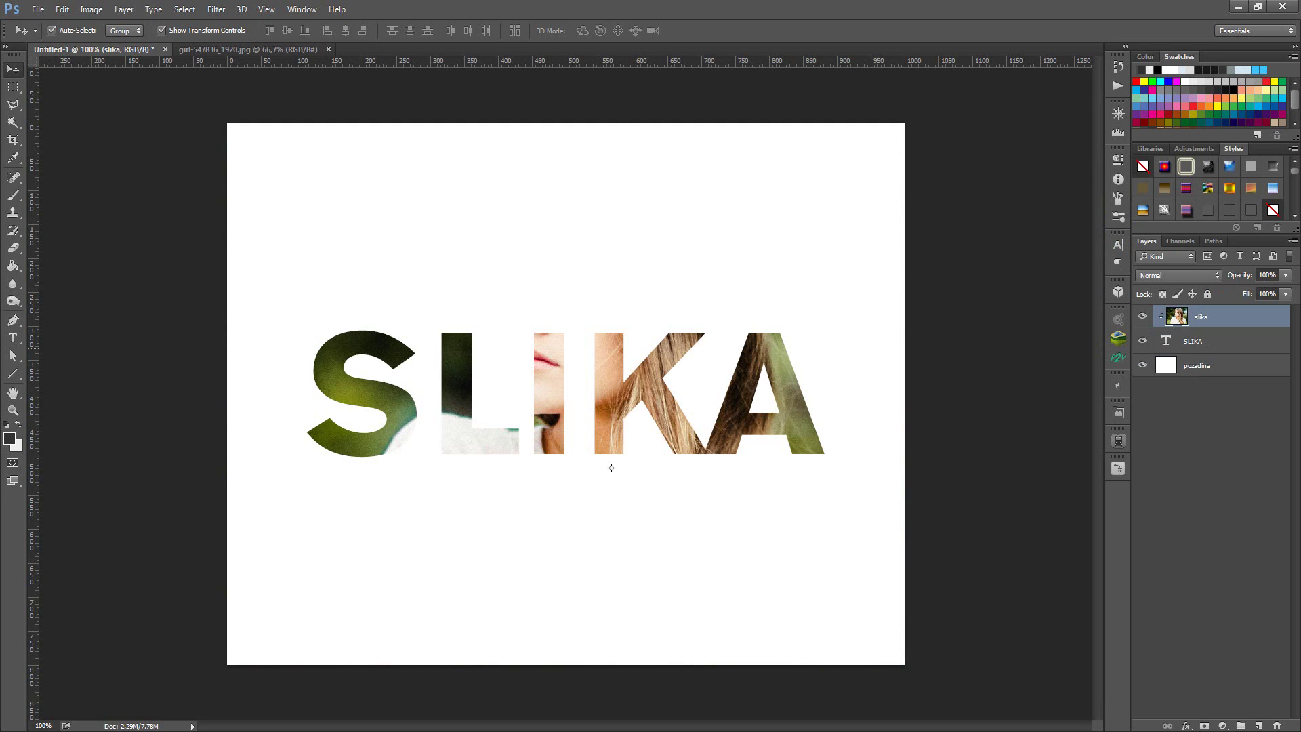
Step: Reposition the clipped photo so the face falls within the letter K, leaving the slika layer selected
{"action": "left_click_drag", "start_coordinate": [611, 468], "coordinate": [704, 385]}
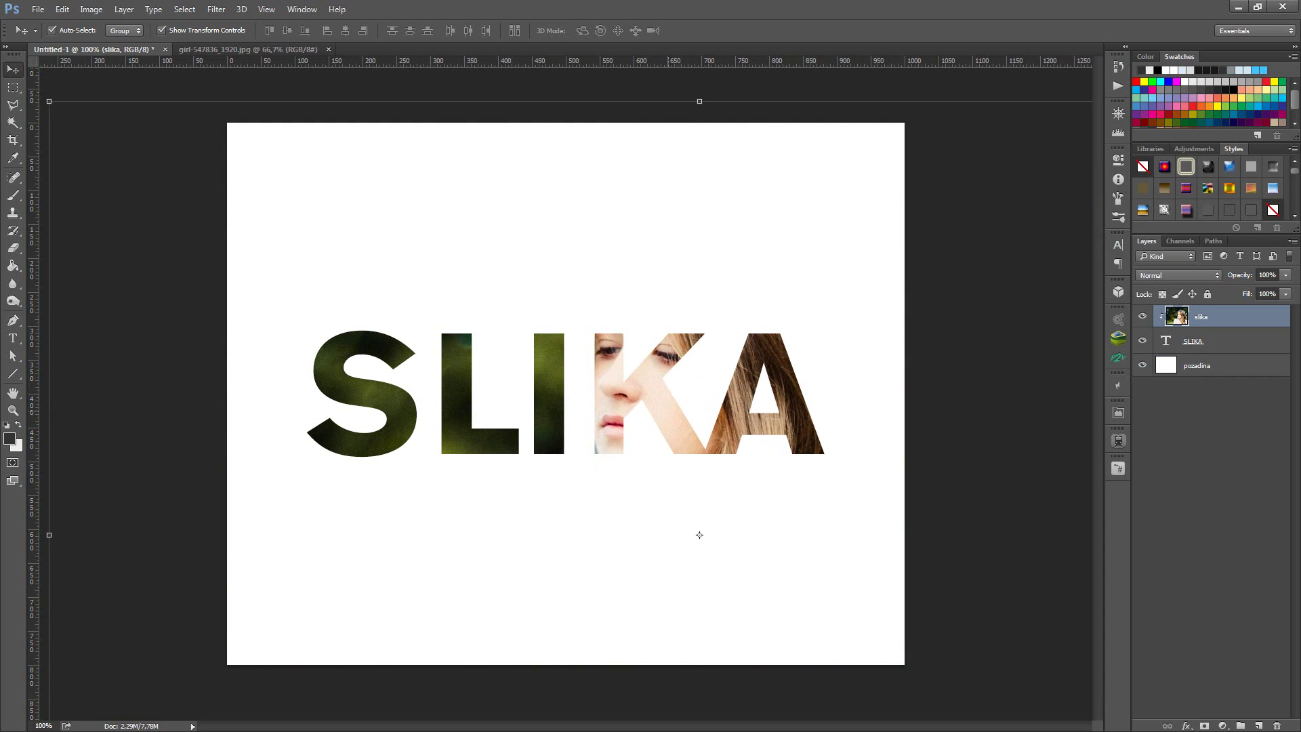
{"action": "left_click", "coordinate": [908, 76]}
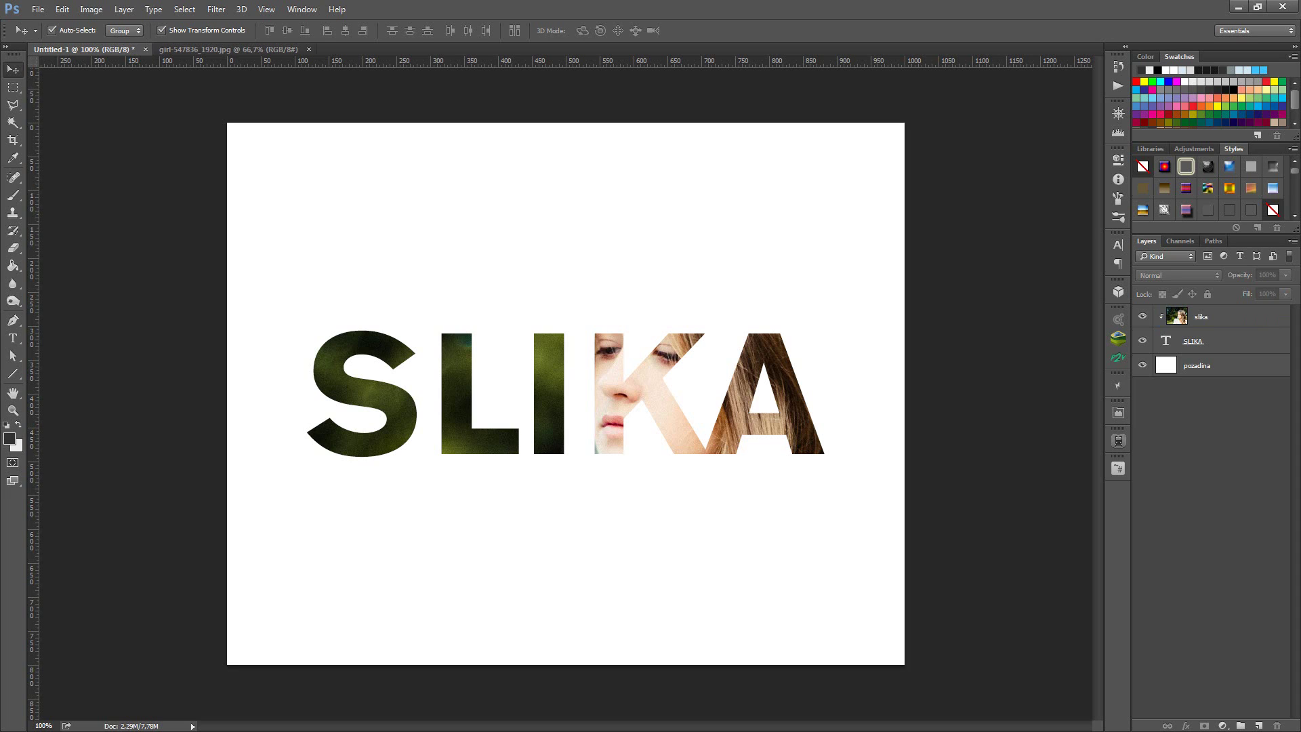
{"action": "left_click", "coordinate": [690, 338]}
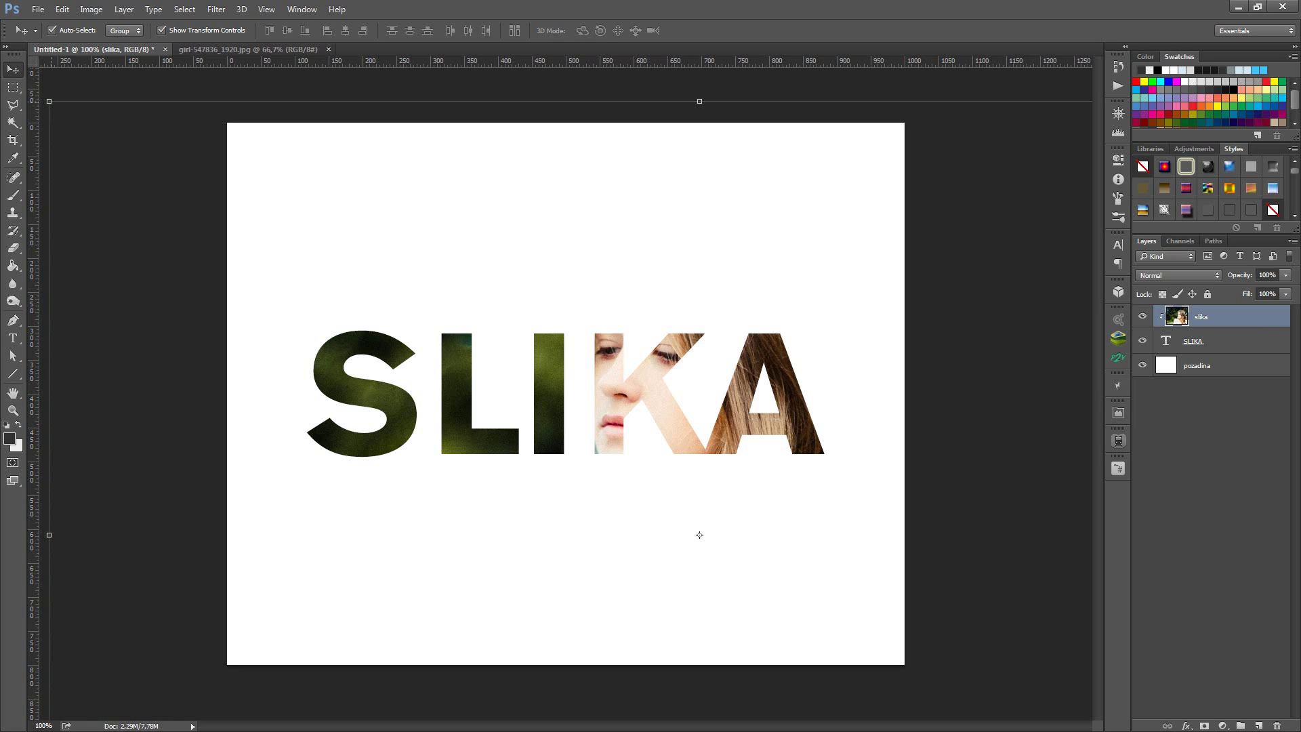
Step: Scale the clipped slika photo to about 50.5% and reposition it so the woman's face falls within the letter I
{"action": "key", "text": "ctrl+t"}
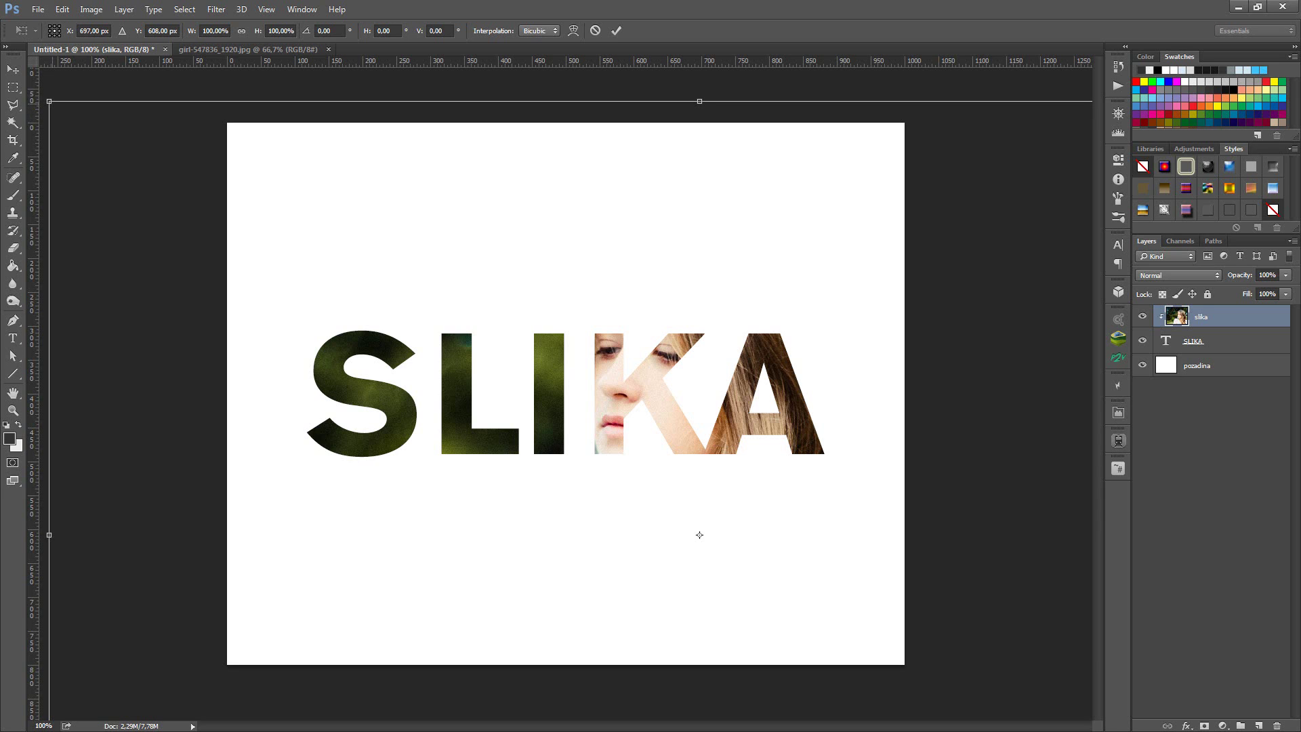
{"action": "left_click_drag", "start_coordinate": [49, 101], "coordinate": [287, 259]}
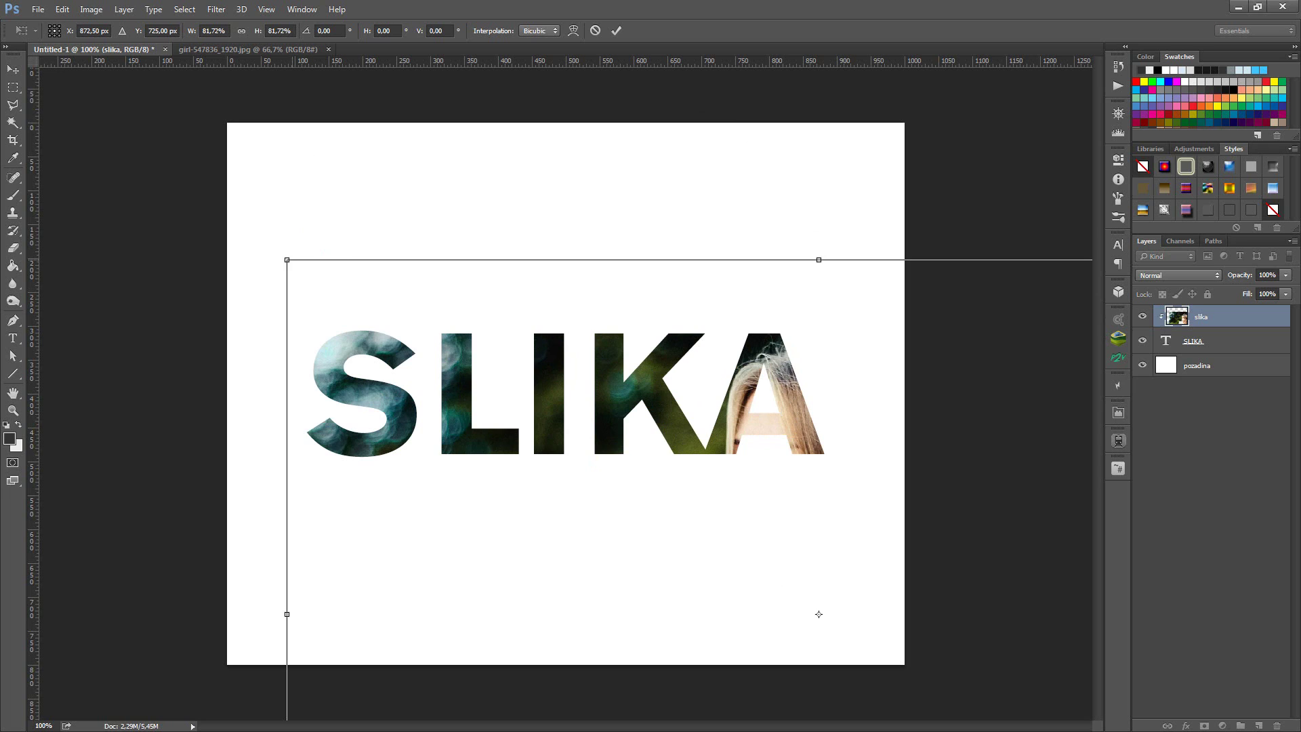
{"action": "key", "text": "ctrl+z"}
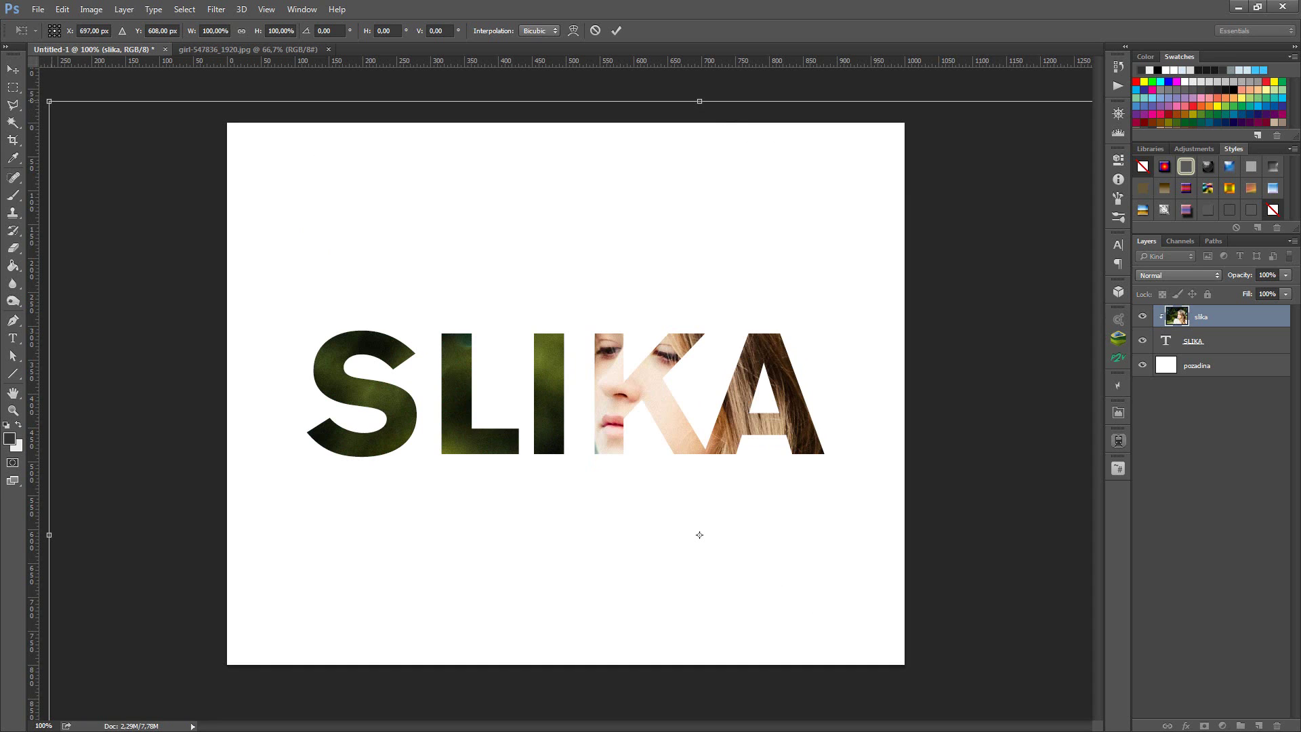
{"action": "left_click_drag", "start_coordinate": [48, 101], "coordinate": [89, 128]}
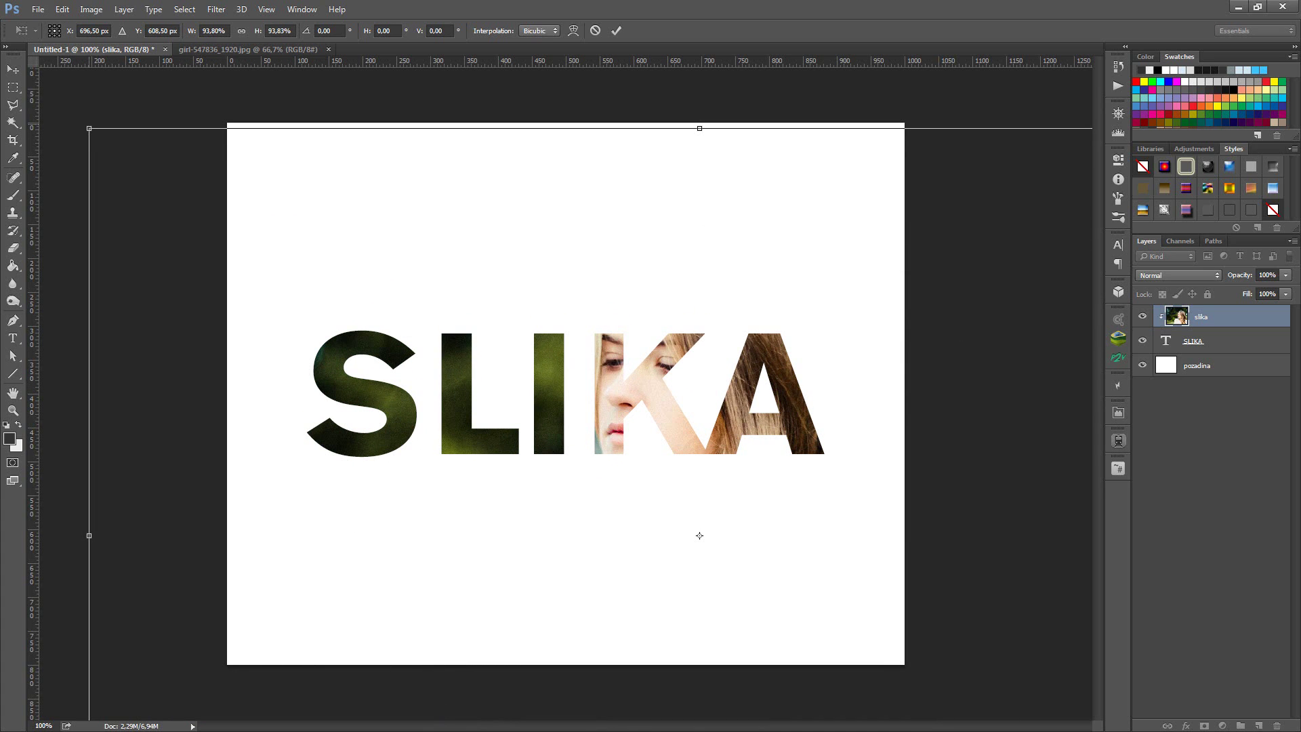
{"action": "left_click_drag", "start_coordinate": [89, 128], "coordinate": [347, 300]}
{"action": "left_click_drag", "start_coordinate": [828, 621], "coordinate": [635, 433]}
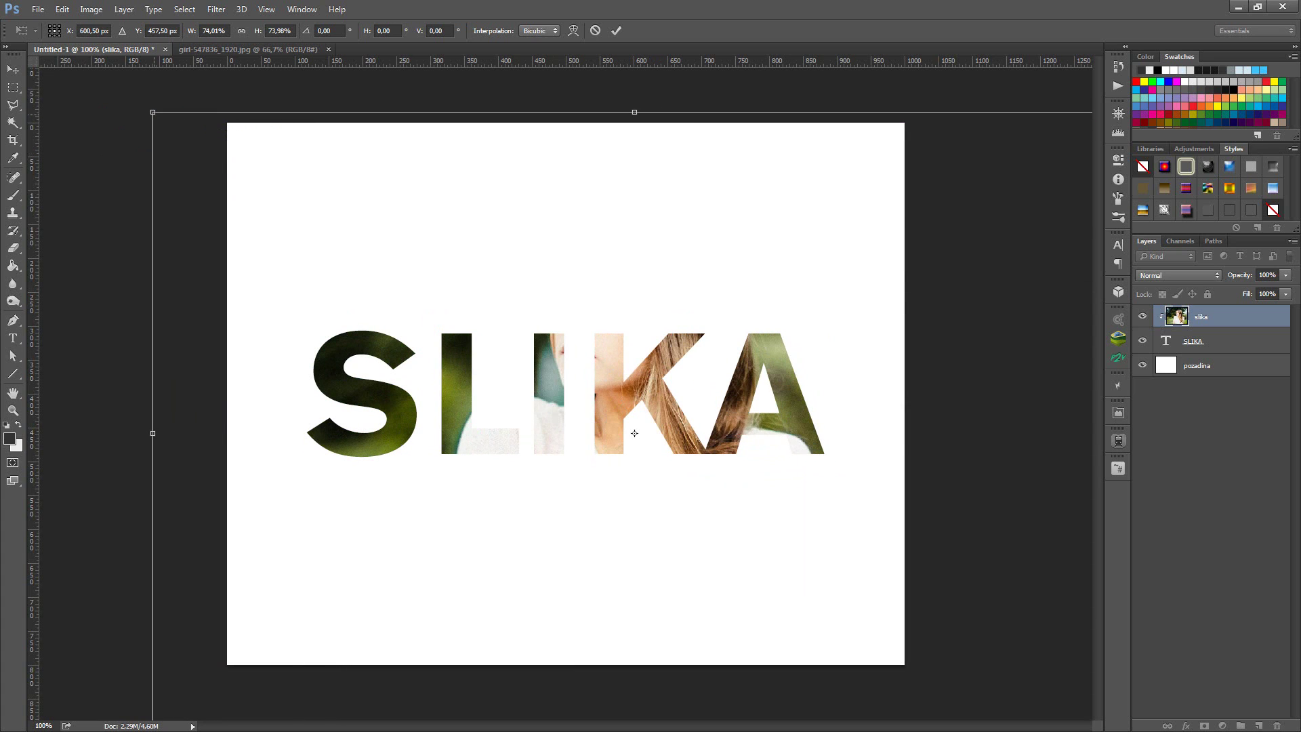
{"action": "left_click_drag", "start_coordinate": [153, 112], "coordinate": [306, 214]}
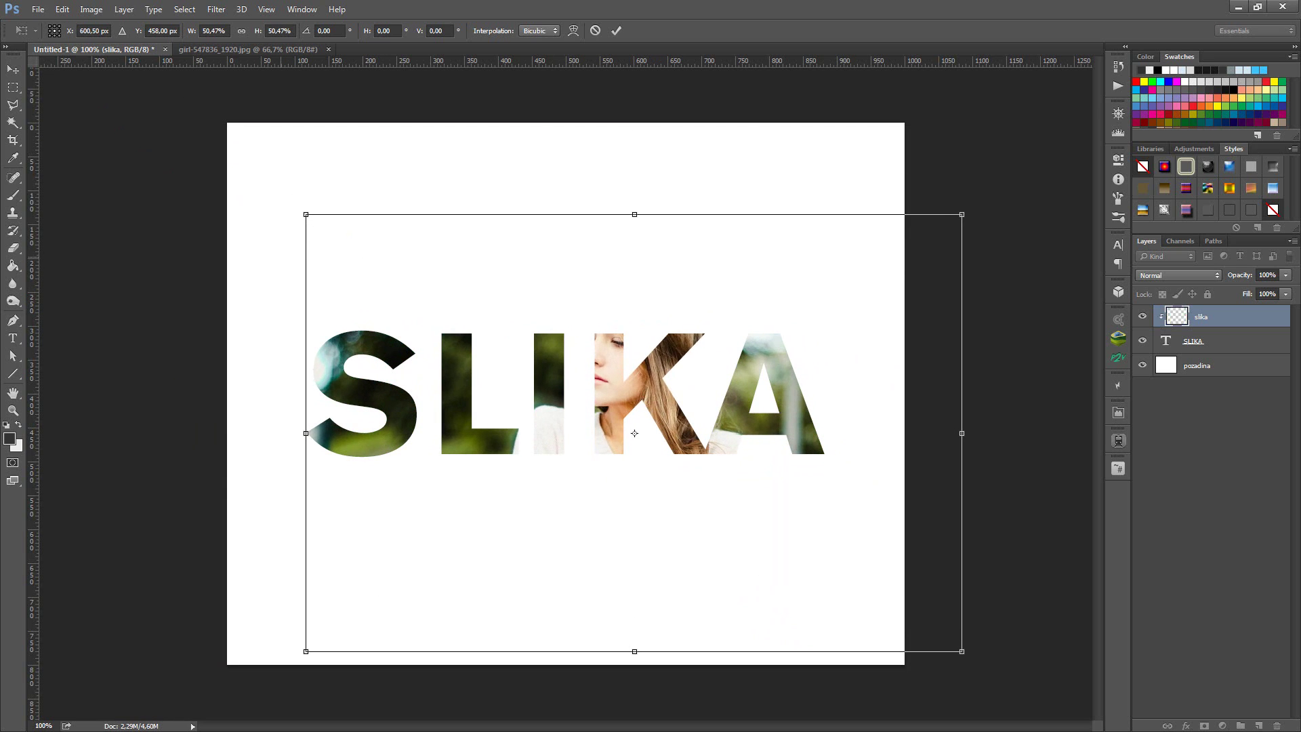
{"action": "left_click_drag", "start_coordinate": [634, 433], "coordinate": [588, 457]}
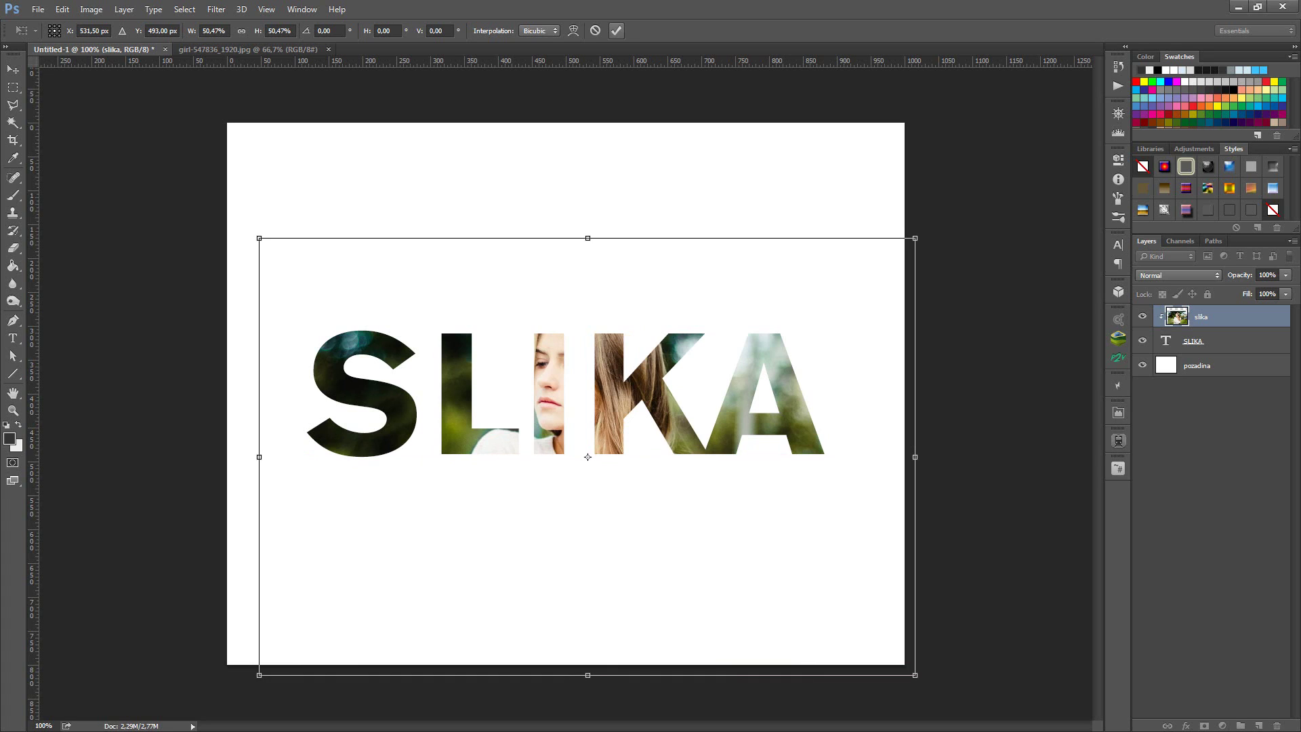
{"action": "left_click_drag", "start_coordinate": [587, 465], "coordinate": [591, 463]}
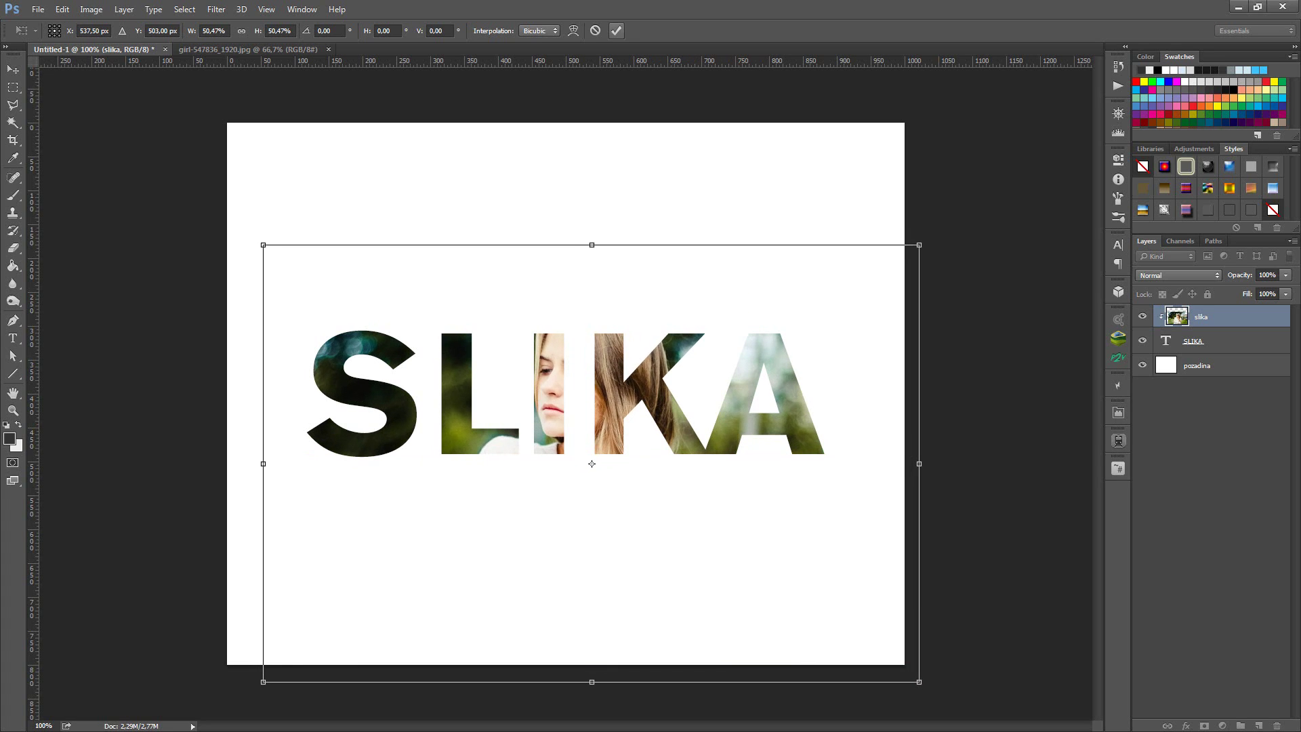
{"action": "key", "text": "Return"}
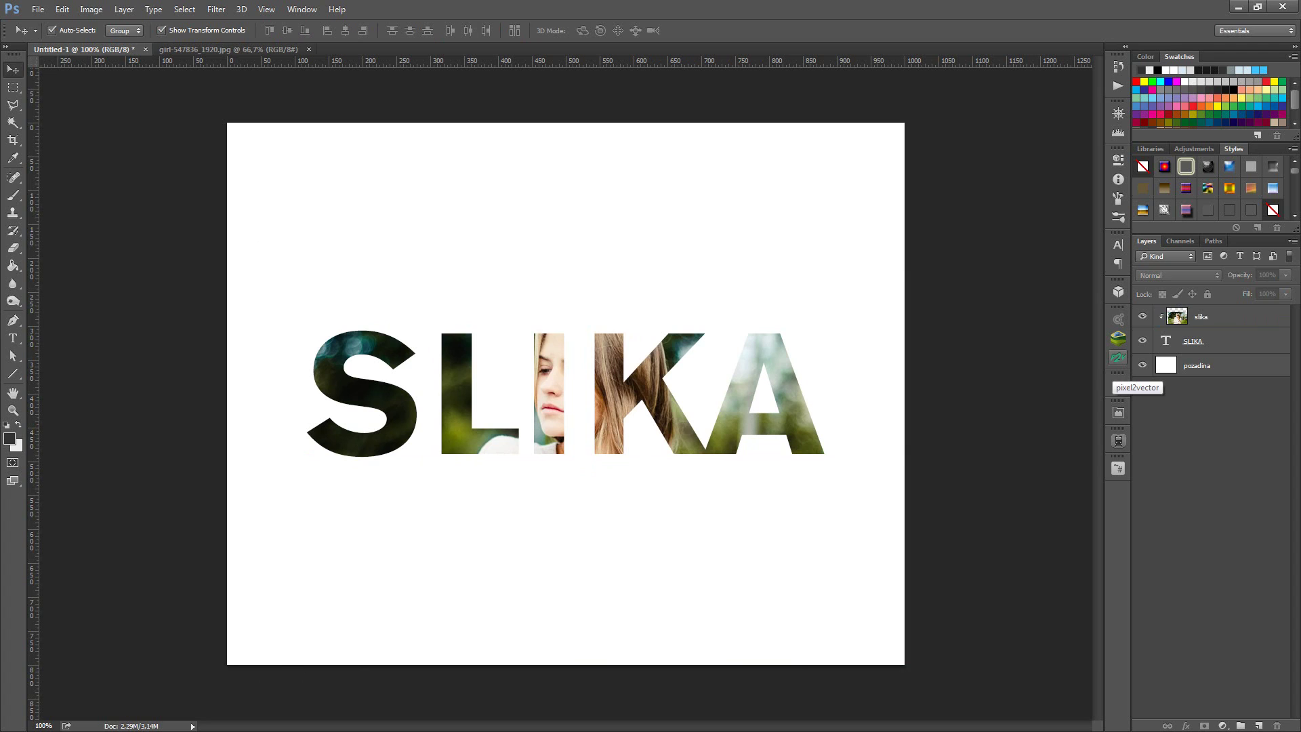
Step: Try filling the pozadina background layer with blue #4b88c2, undoing the fill
{"action": "left_click", "coordinate": [566, 394]}
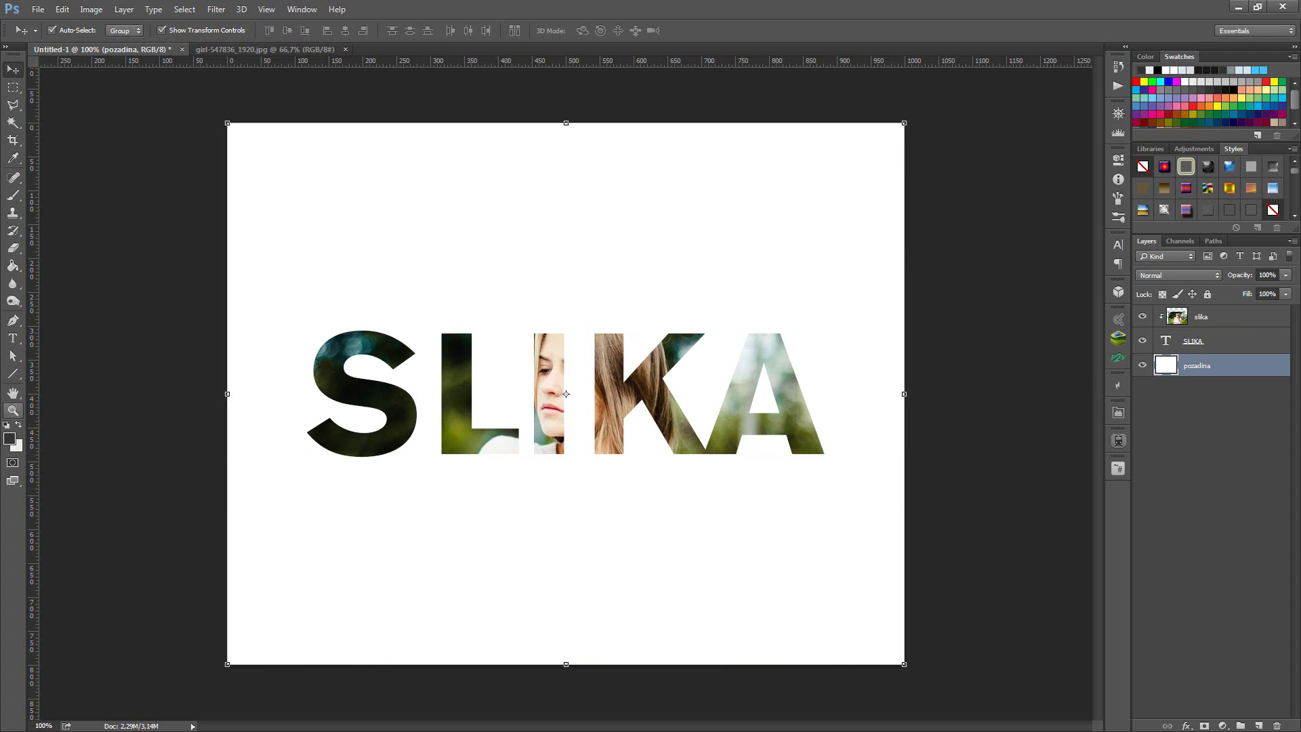
{"action": "left_click", "coordinate": [10, 438]}
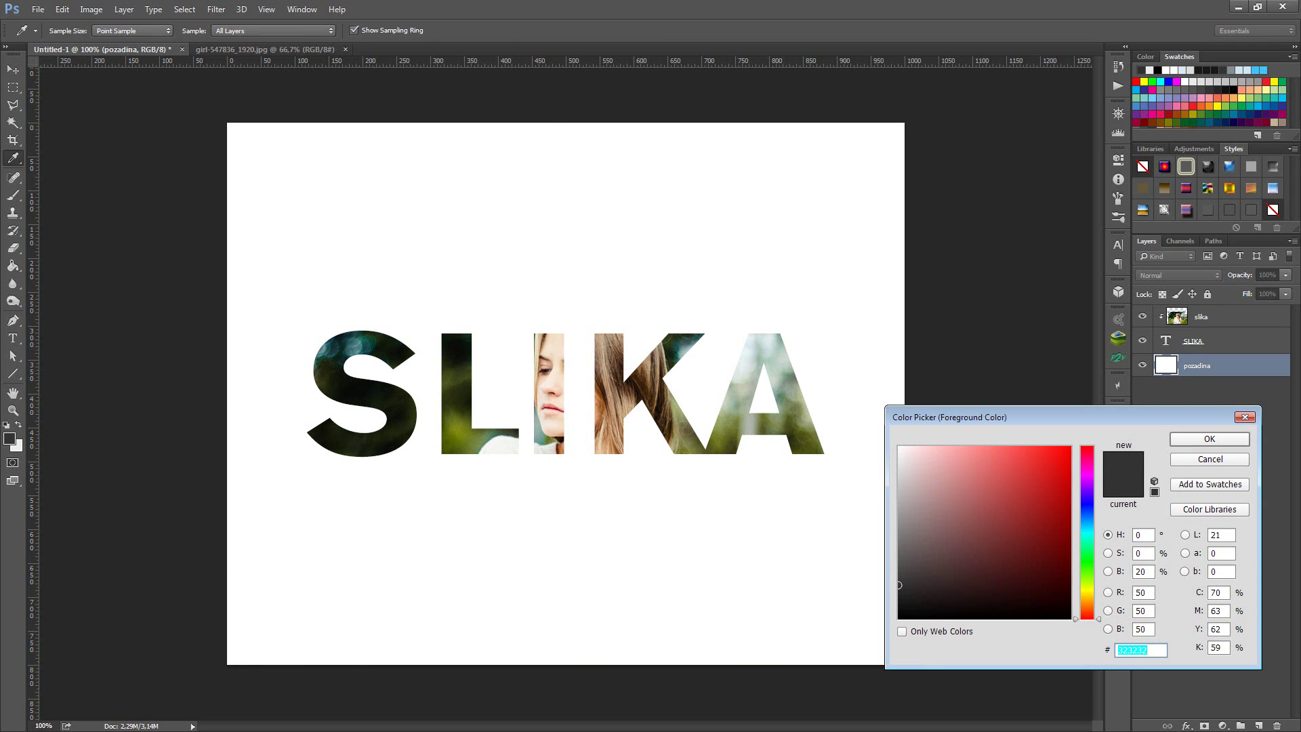
{"action": "left_click_drag", "start_coordinate": [1087, 525], "coordinate": [1087, 518]}
{"action": "mouse_move", "coordinate": [995, 517]}
{"action": "left_mouse_down"}
{"action": "mouse_move", "coordinate": [1016, 512]}
{"action": "mouse_move", "coordinate": [1005, 488]}
{"action": "left_mouse_up"}
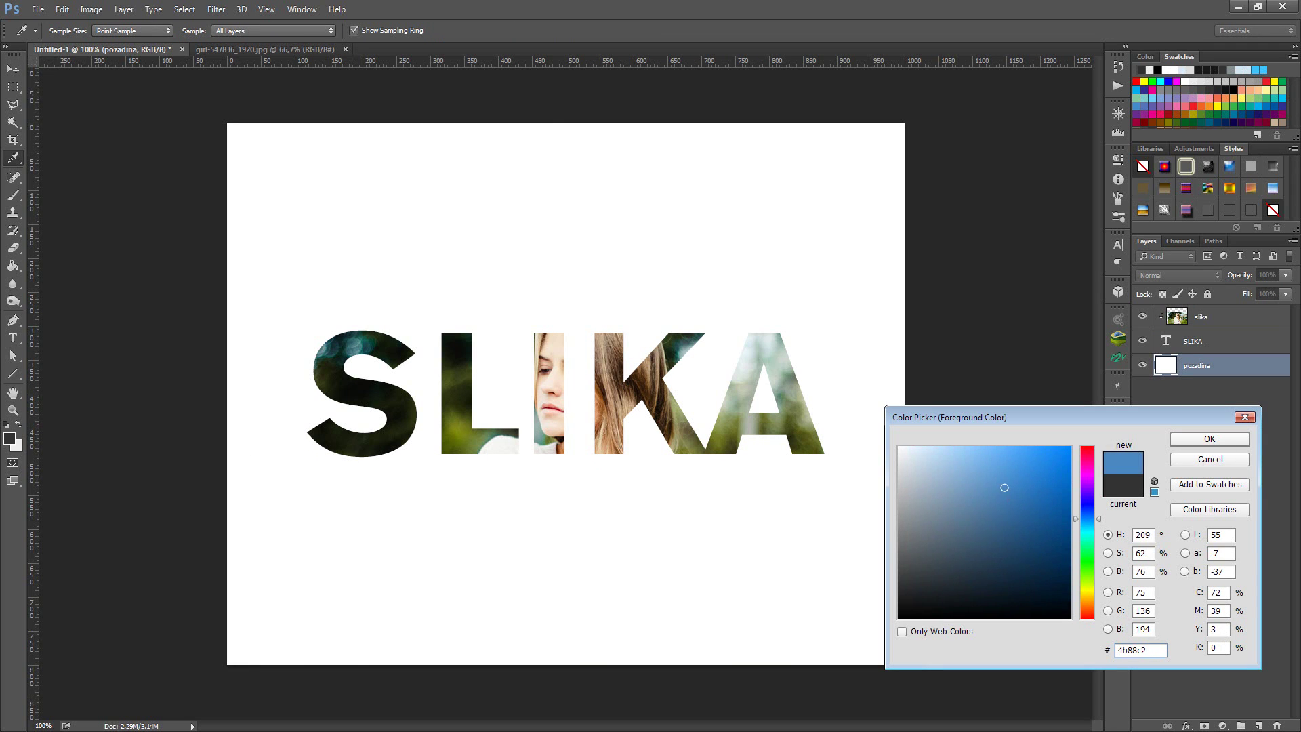
{"action": "left_click", "coordinate": [1209, 439]}
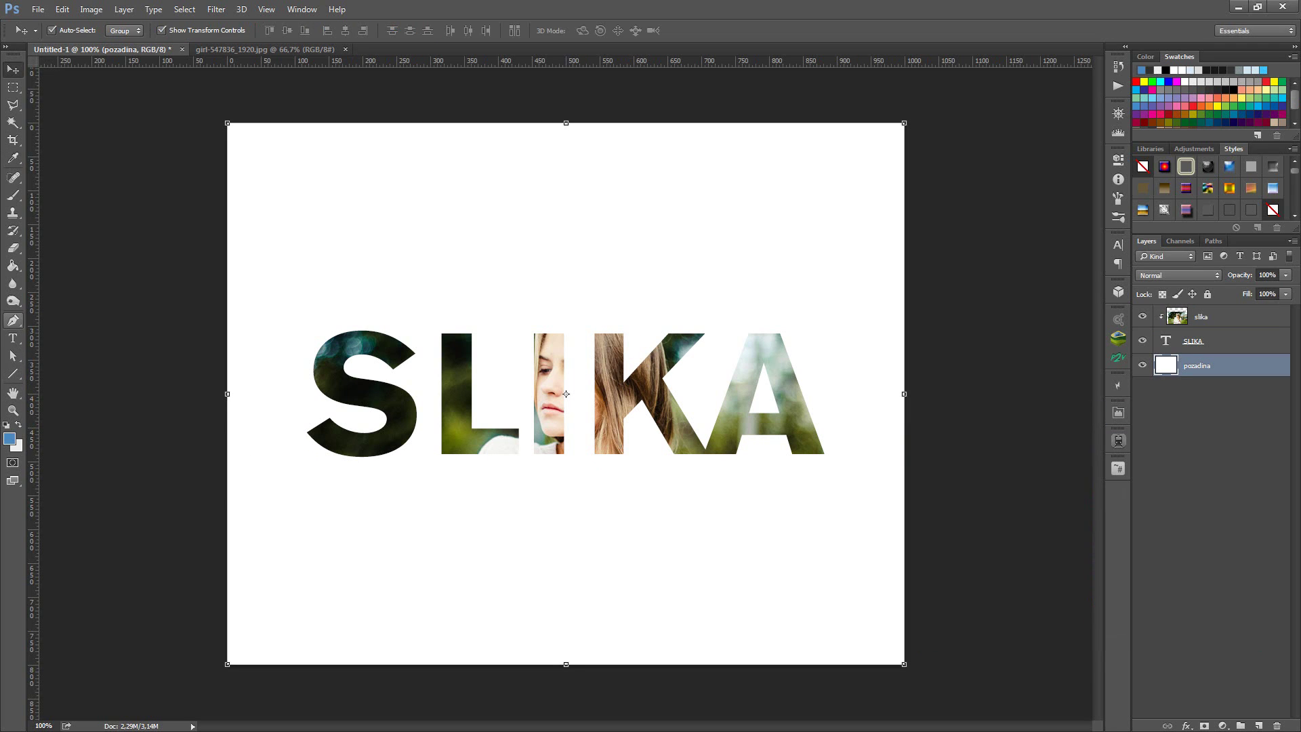
{"action": "left_click", "coordinate": [13, 265]}
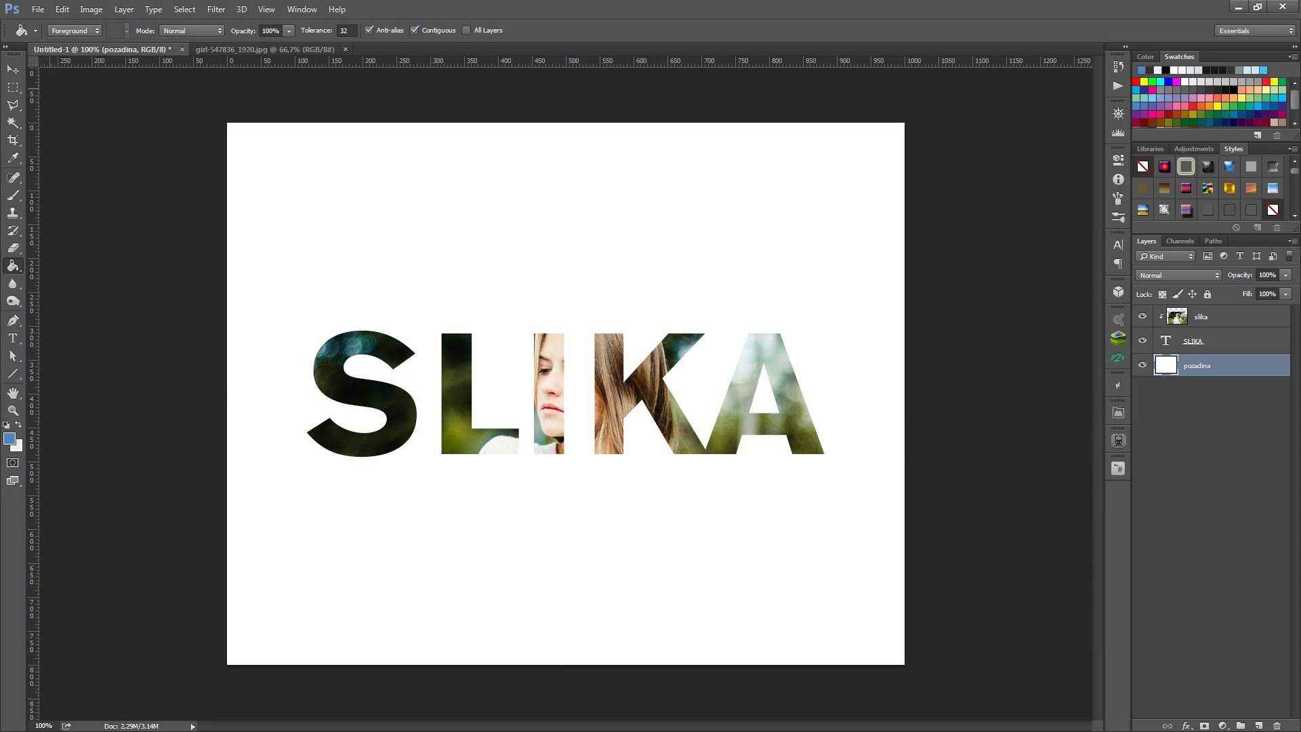
{"action": "left_click", "coordinate": [436, 231]}
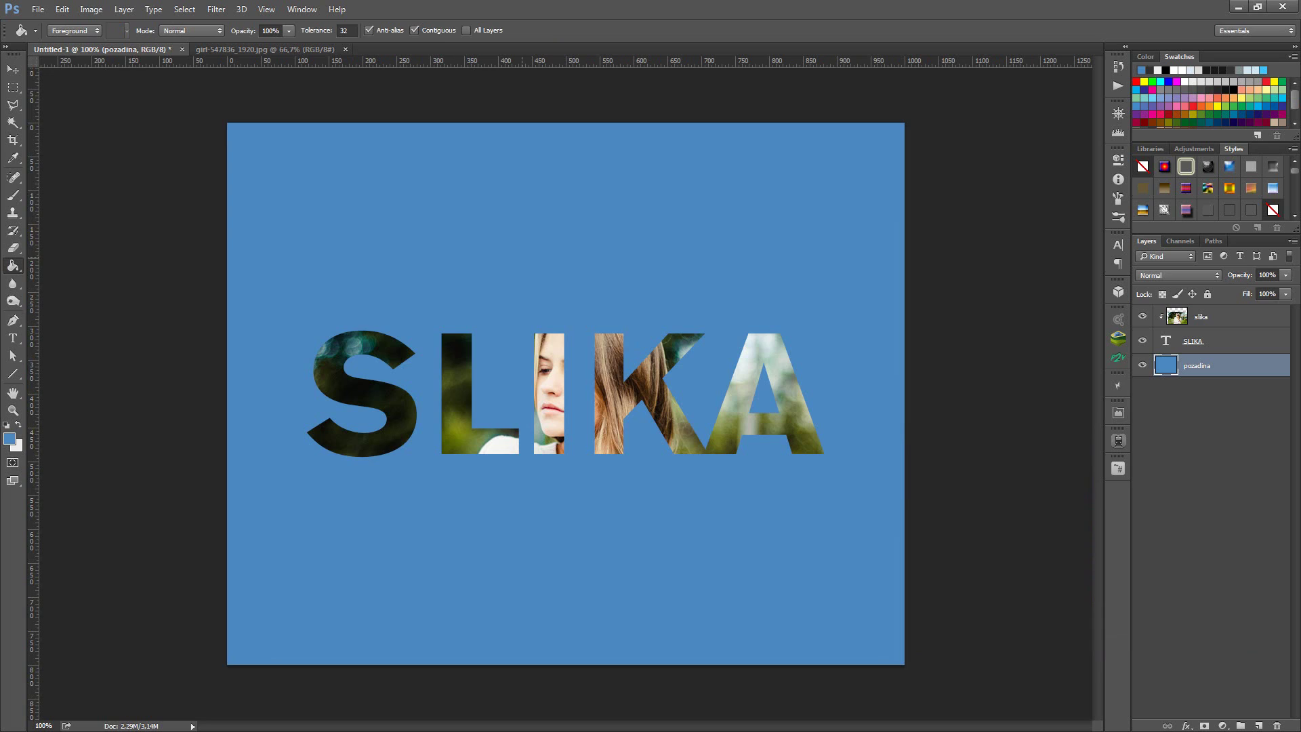
{"action": "key", "text": "ctrl+z"}
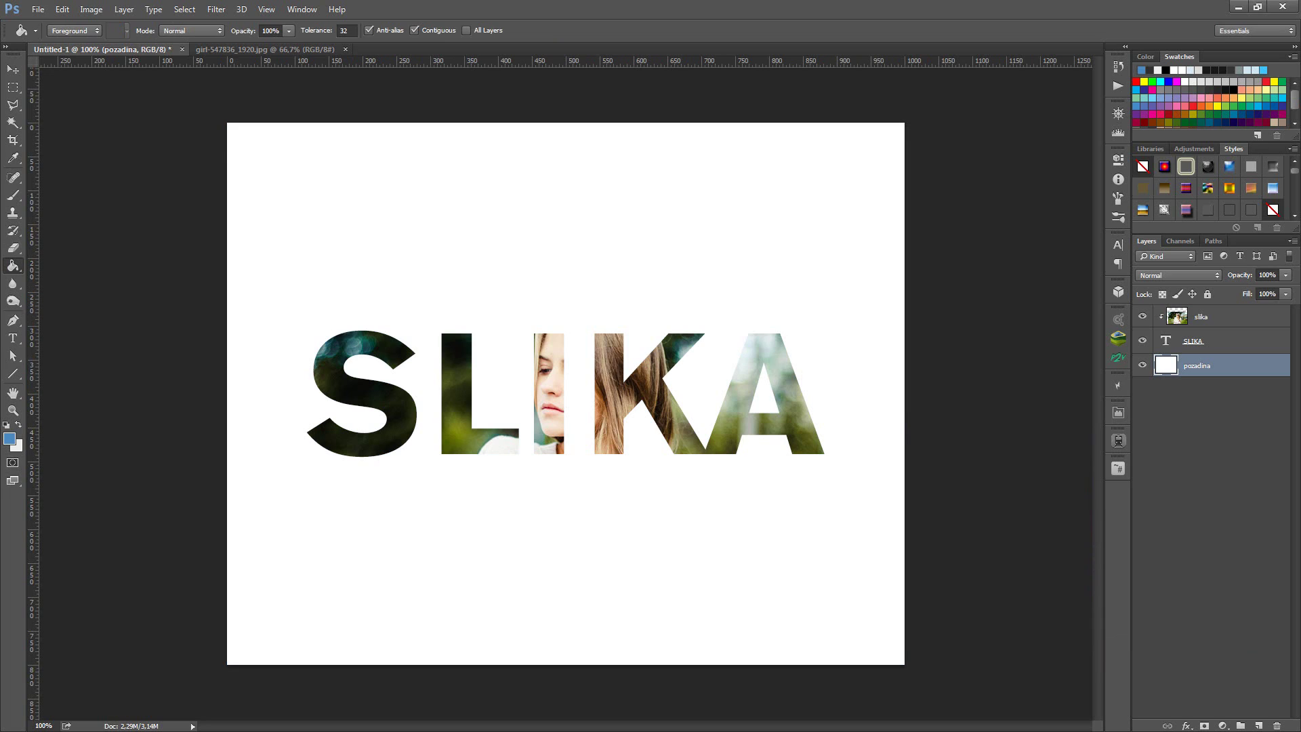
Step: Add a drop shadow to the SLIKA text layer, keeping the text in view beside its settings
{"action": "left_click", "coordinate": [1219, 341]}
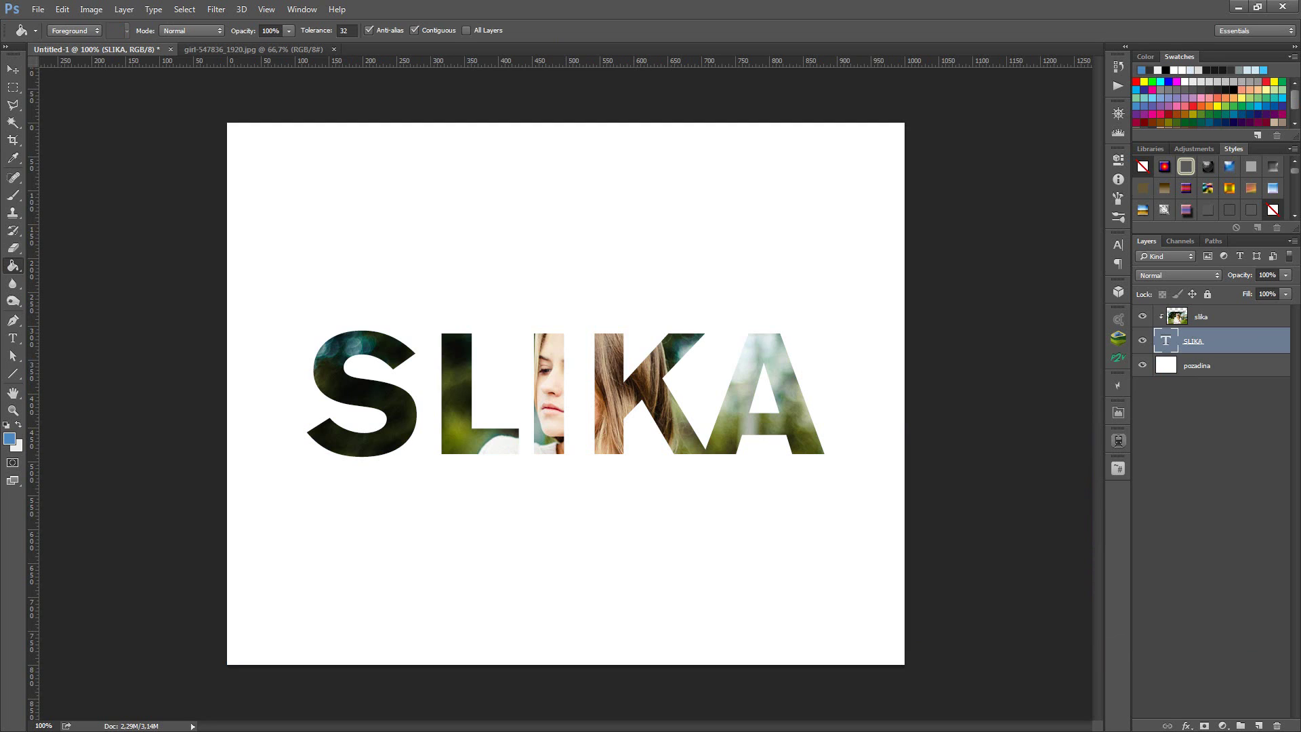
{"action": "double_click", "coordinate": [1220, 341]}
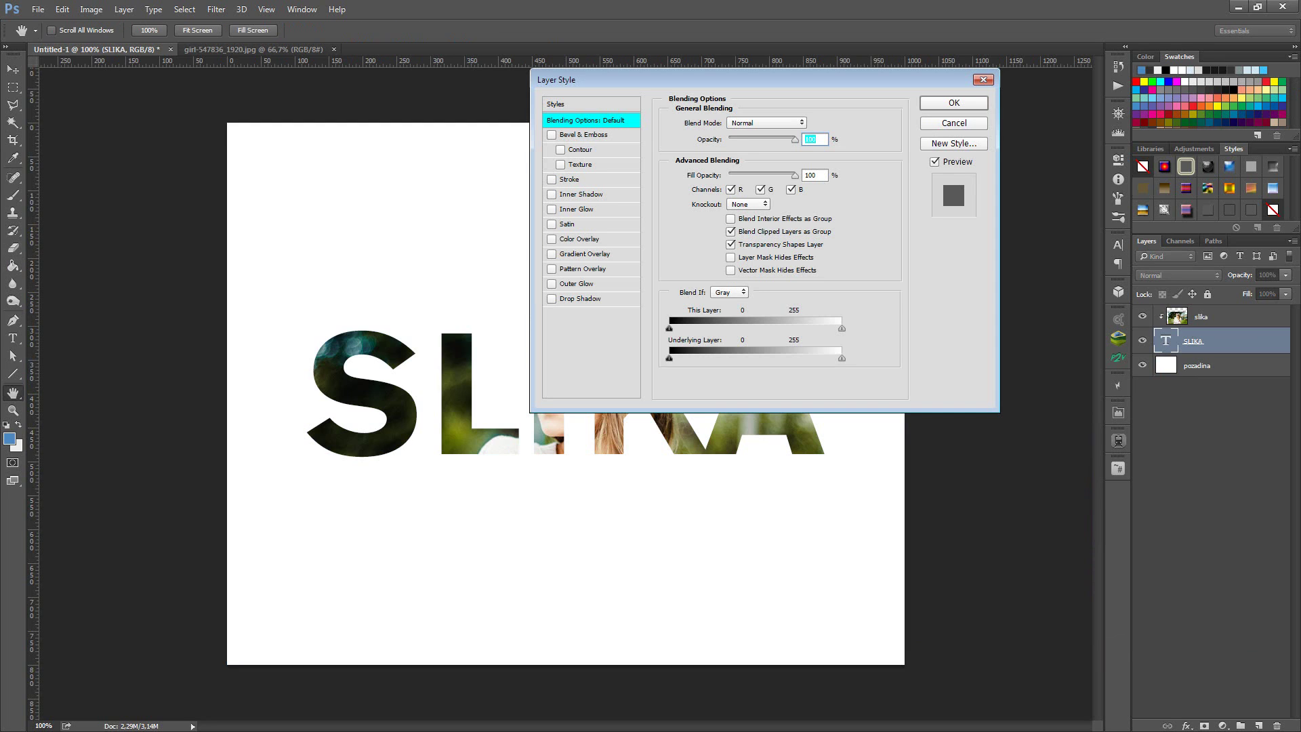
{"action": "left_click", "coordinate": [580, 298]}
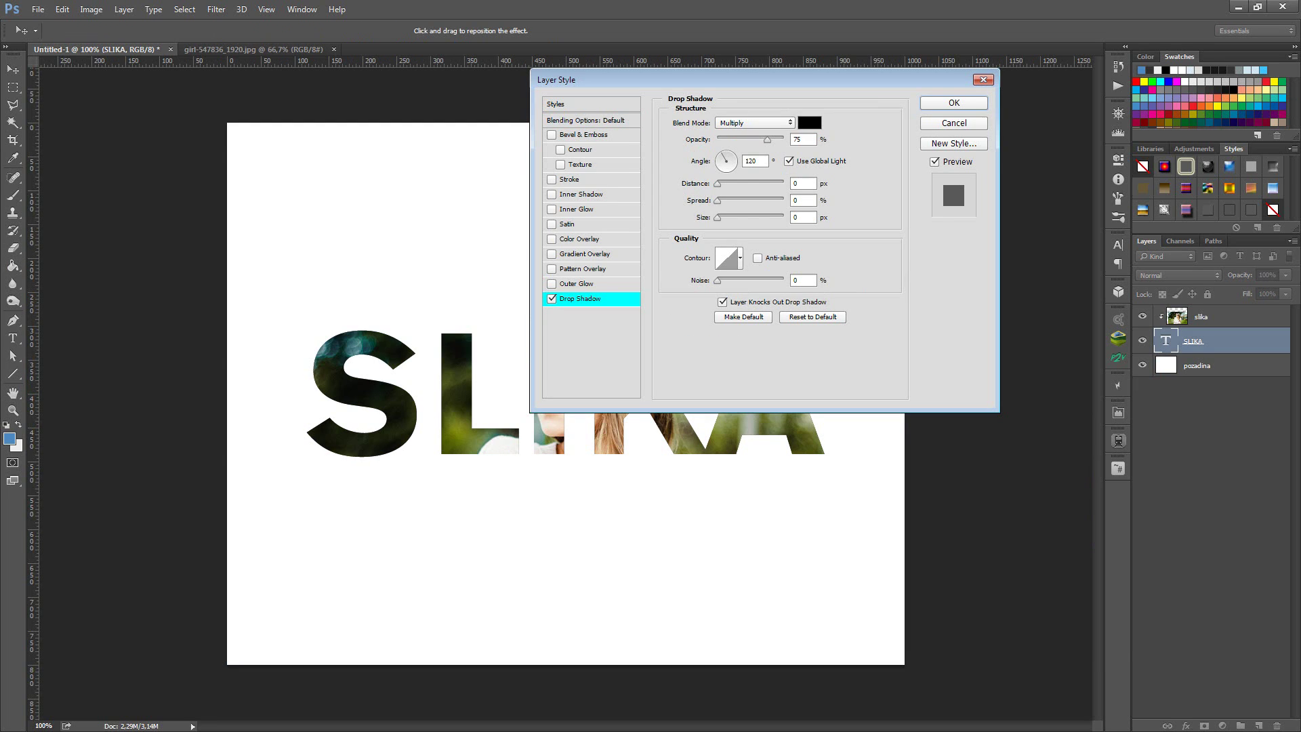
{"action": "left_click_drag", "start_coordinate": [610, 79], "coordinate": [886, 107]}
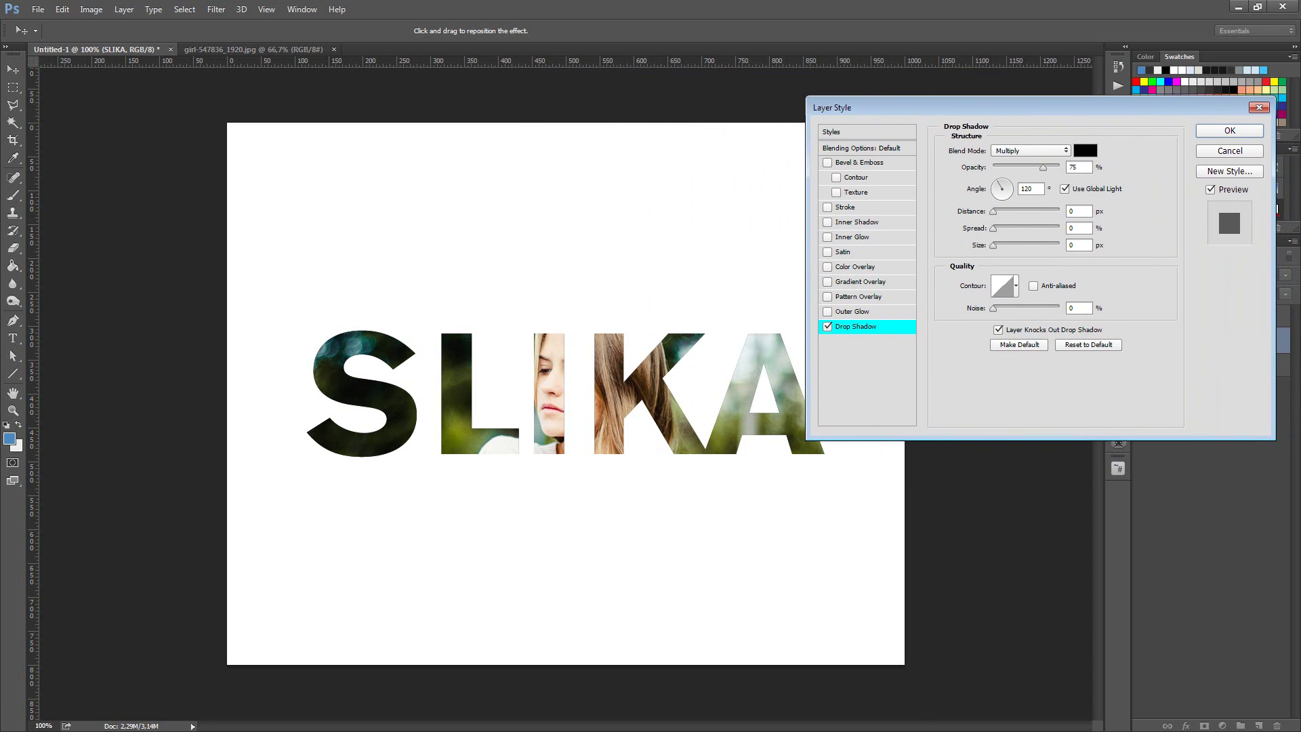
Step: Set the SLIKA drop shadow to distance 7 px, spread 2%, size 7 px and opacity 58%
{"action": "left_click_drag", "start_coordinate": [993, 211], "coordinate": [1000, 244]}
{"action": "key", "text": "Up"}
{"action": "key", "text": "Up"}
{"action": "key", "text": "Up"}
{"action": "key", "text": "Up"}
{"action": "key", "text": "Up"}
{"action": "type", "text": "0"}
{"action": "key", "text": "Down"}
{"action": "key", "text": "Down"}
{"action": "key", "text": "Down"}
{"action": "key", "text": "Down"}
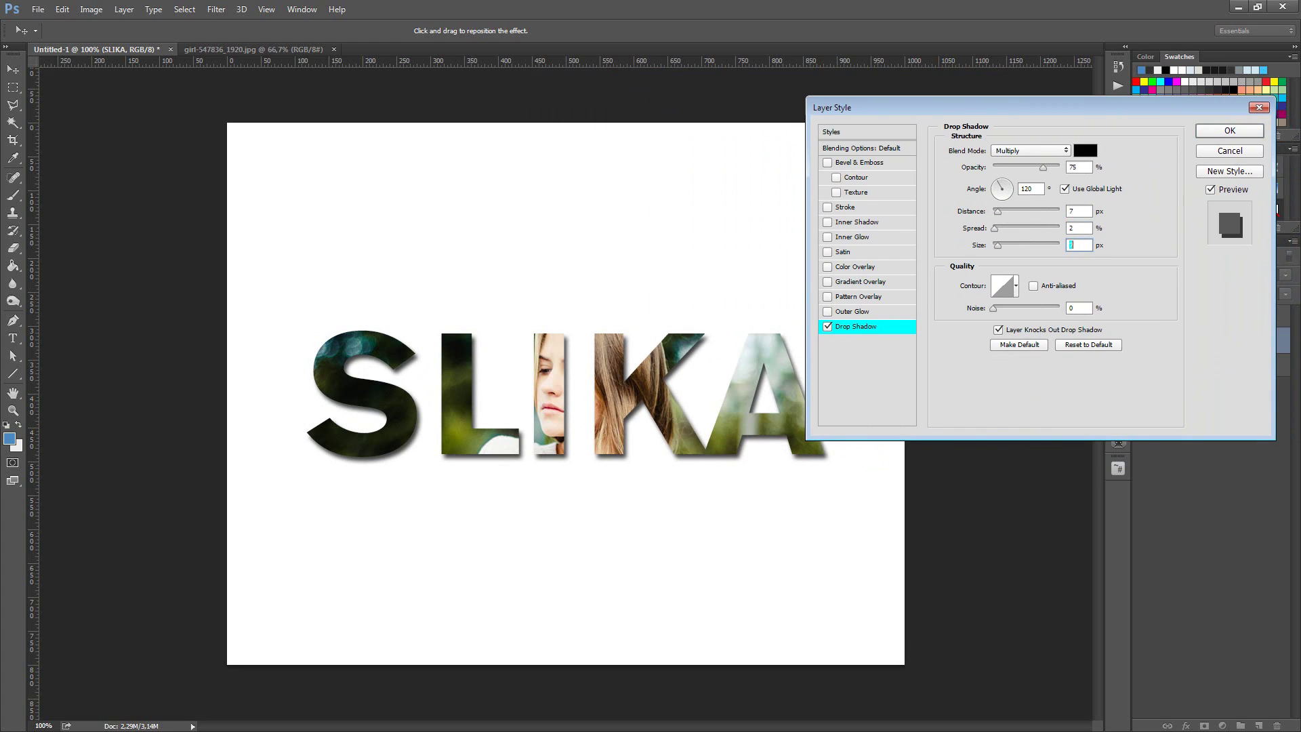
{"action": "key", "text": "Up"}
{"action": "left_click_drag", "start_coordinate": [1043, 166], "coordinate": [1035, 167]}
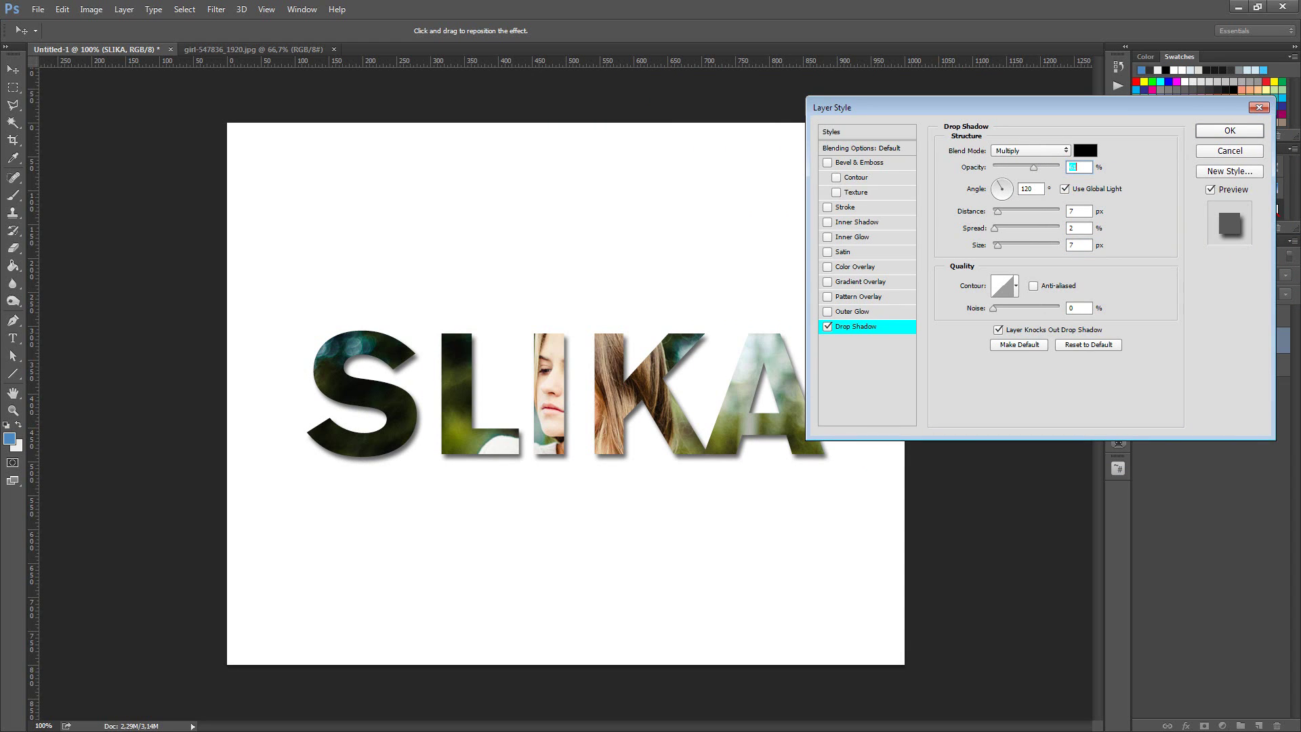
Step: Change the drop shadow colour to dark grey #343434 and apply the layer style
{"action": "left_click", "coordinate": [1084, 151]}
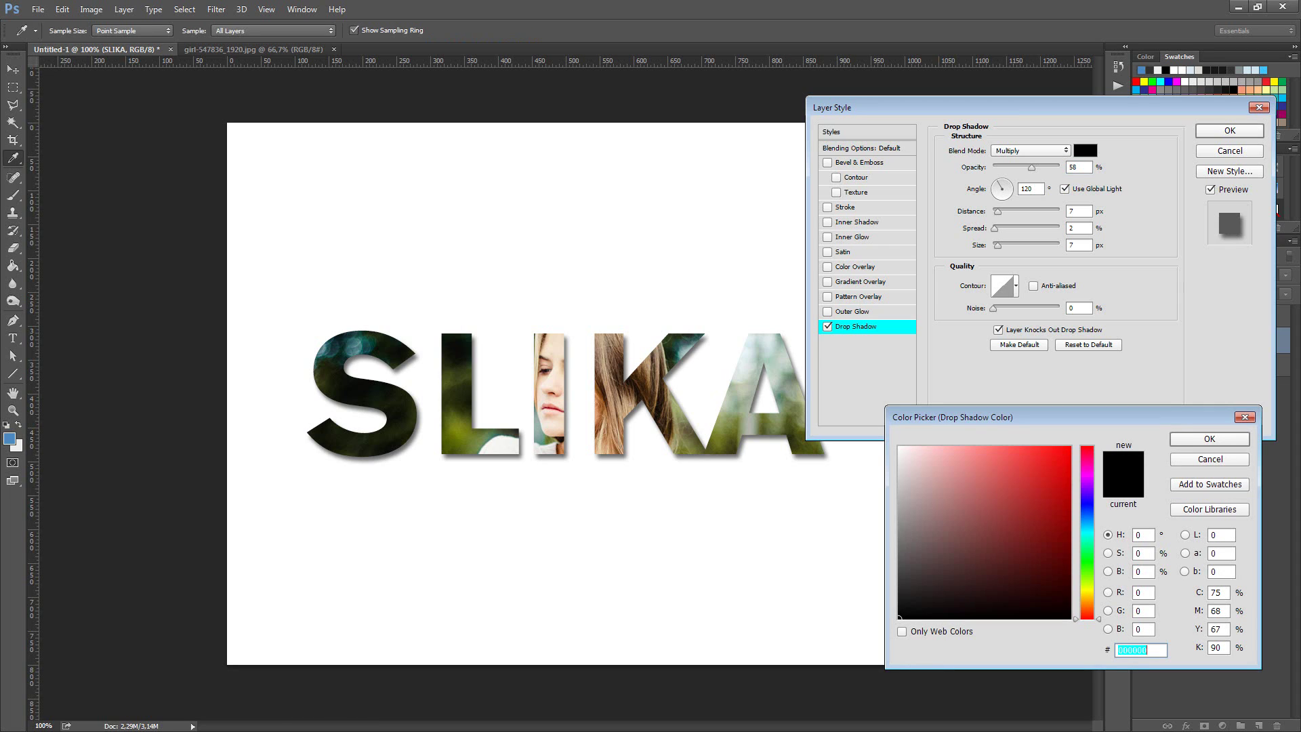
{"action": "key", "text": "Escape"}
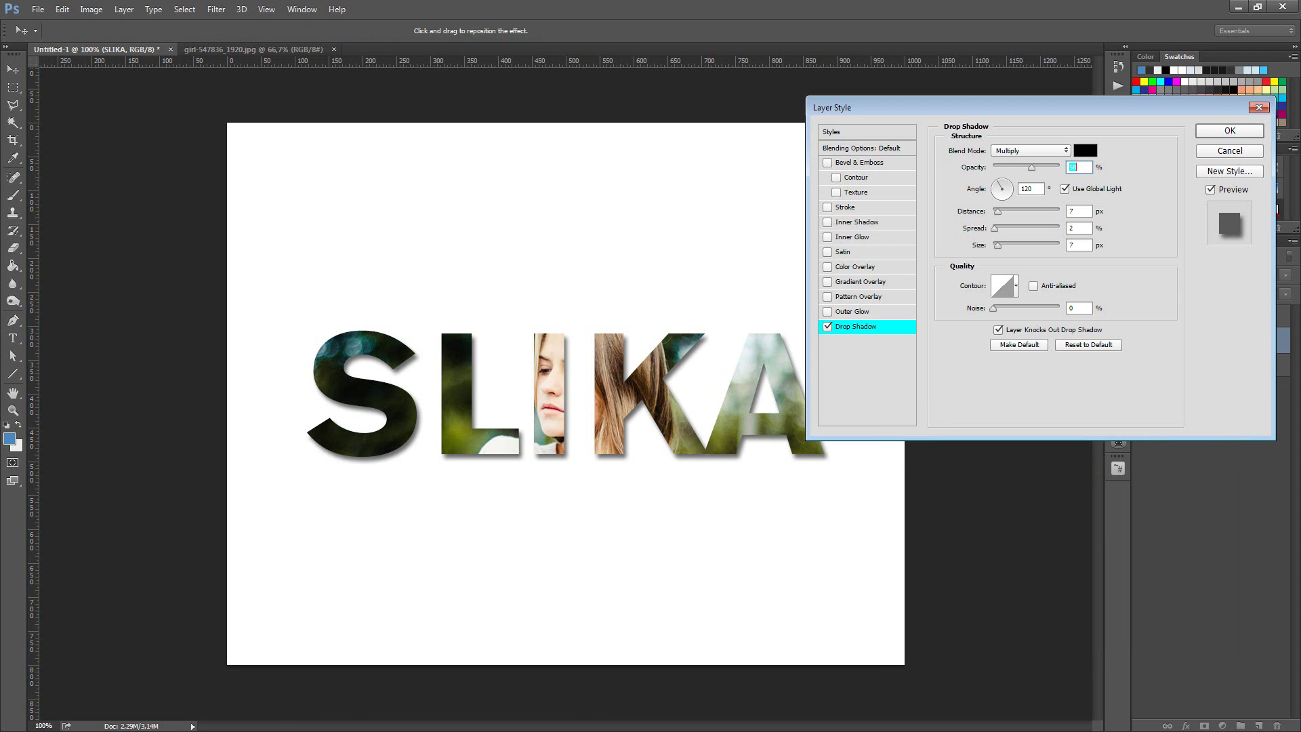
{"action": "left_click", "coordinate": [1084, 150]}
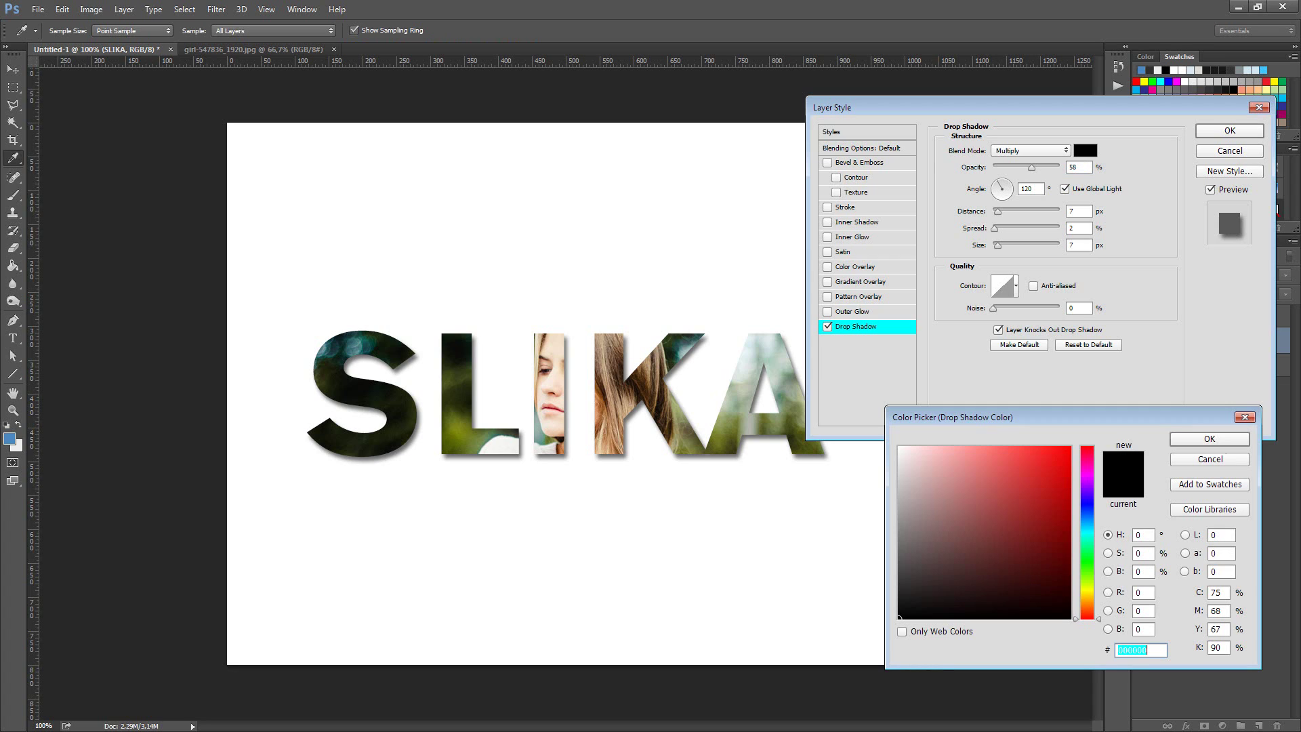
{"action": "type", "text": "343434"}
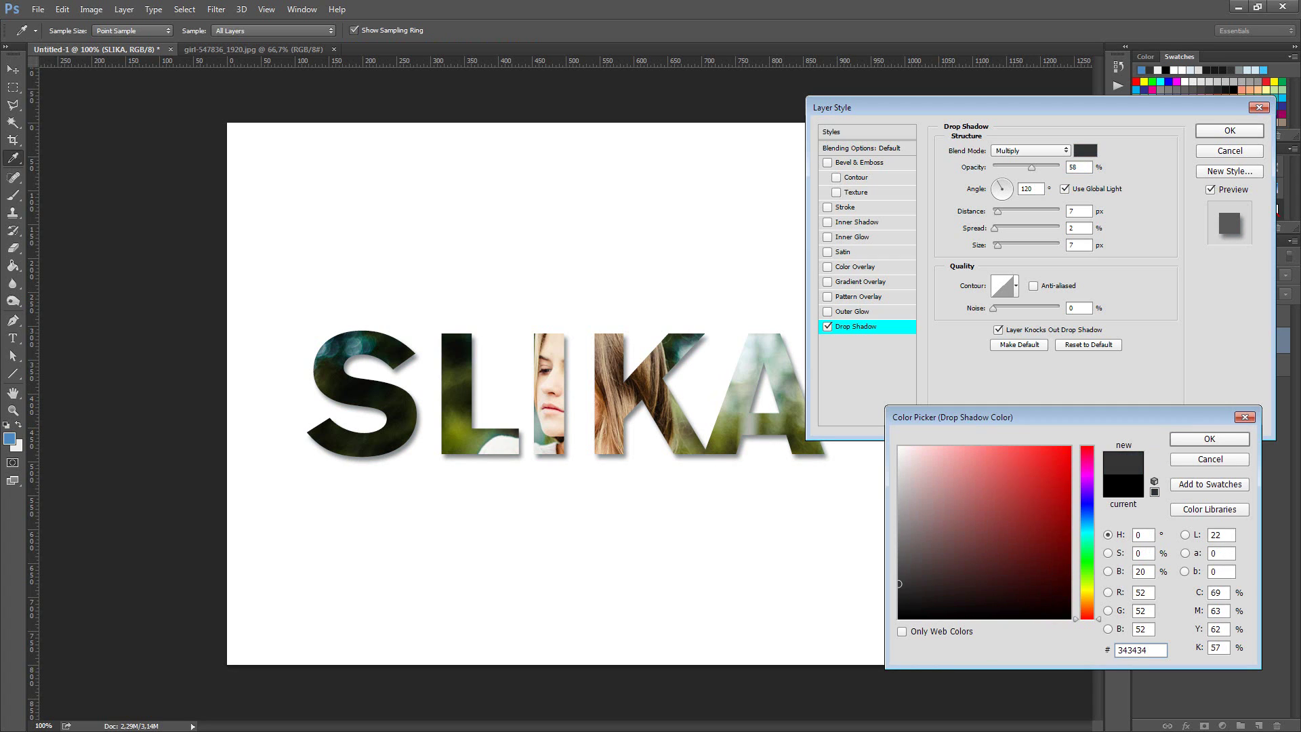
{"action": "key", "text": "ctrl+a"}
{"action": "key", "text": "Return"}
{"action": "key", "text": "Return"}
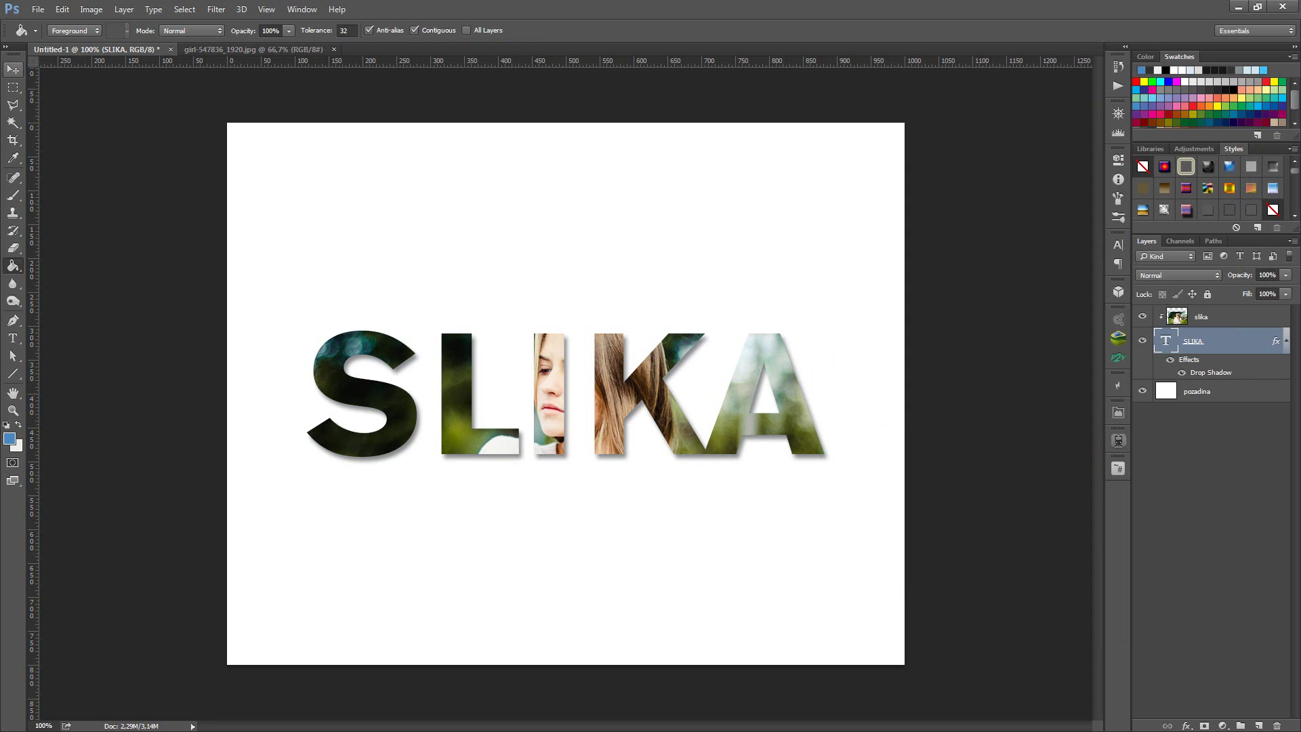
Step: Try a larger, softer drop shadow size on the SLIKA text layer
{"action": "key", "text": "m"}
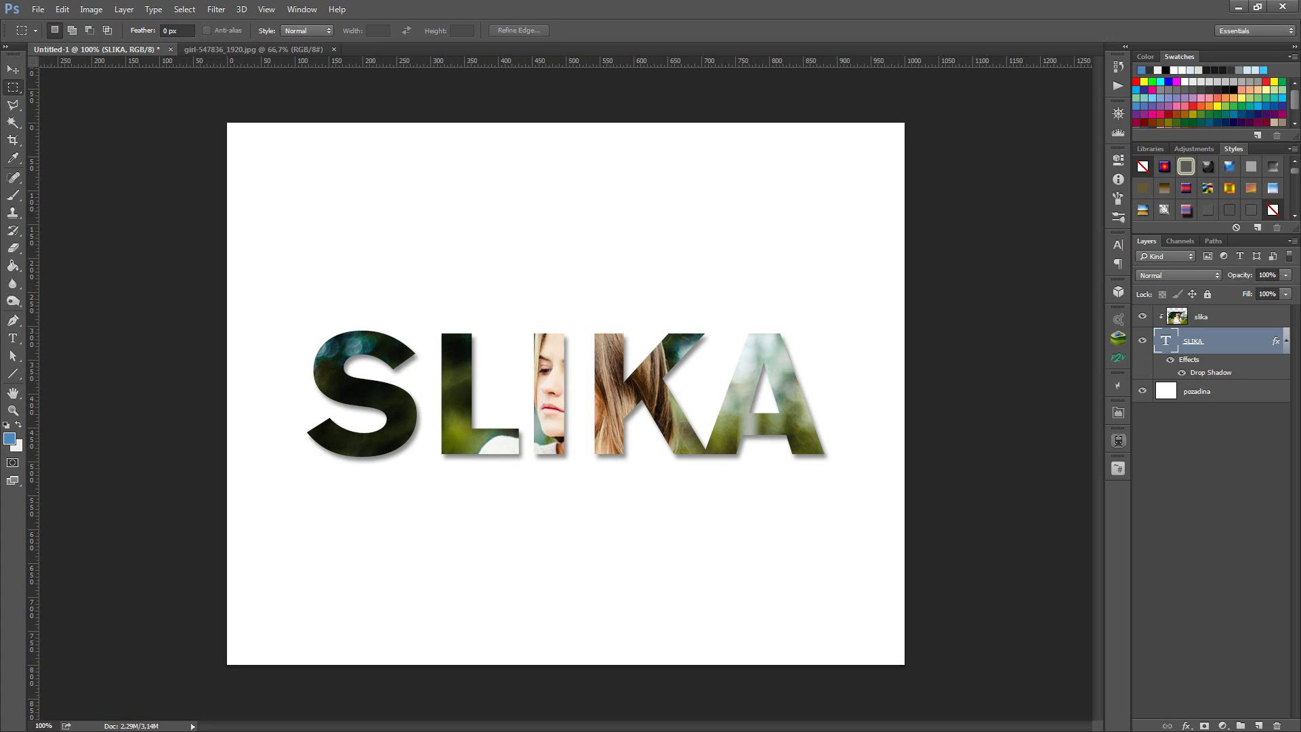
{"action": "left_click", "coordinate": [1286, 341]}
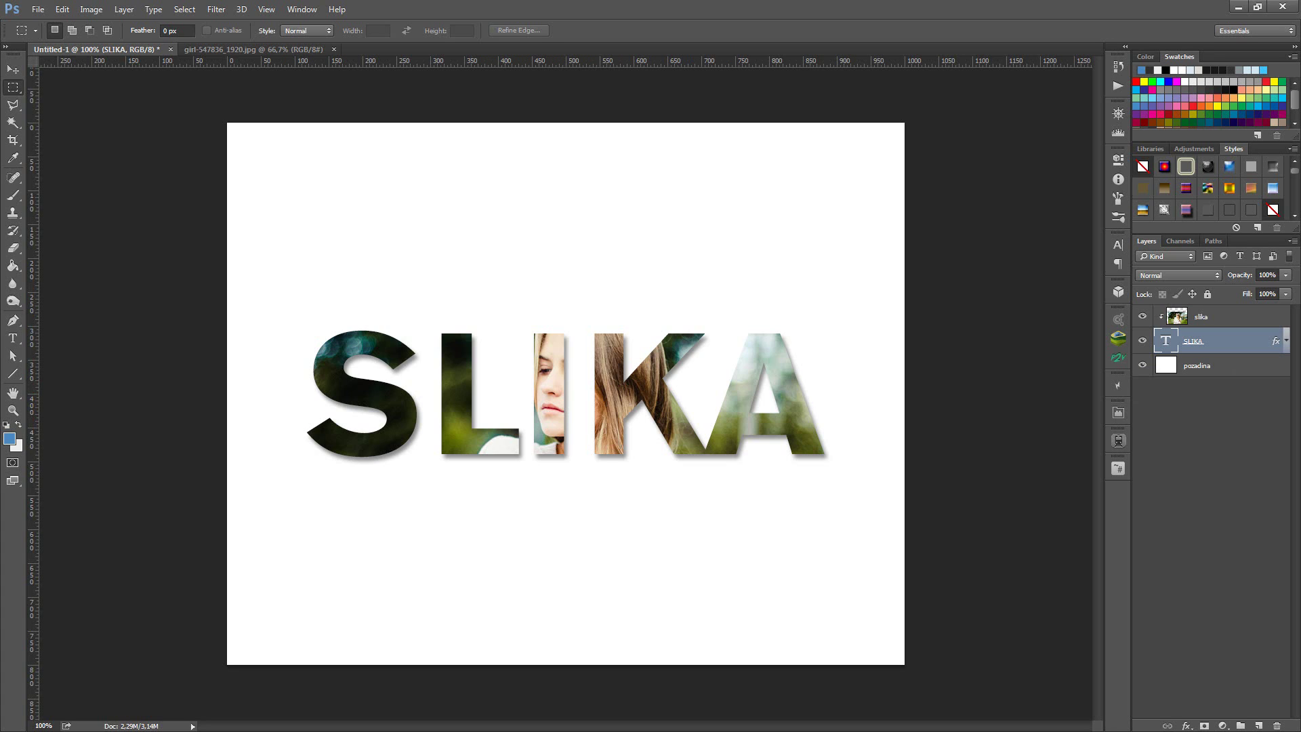
{"action": "double_click", "coordinate": [1240, 341]}
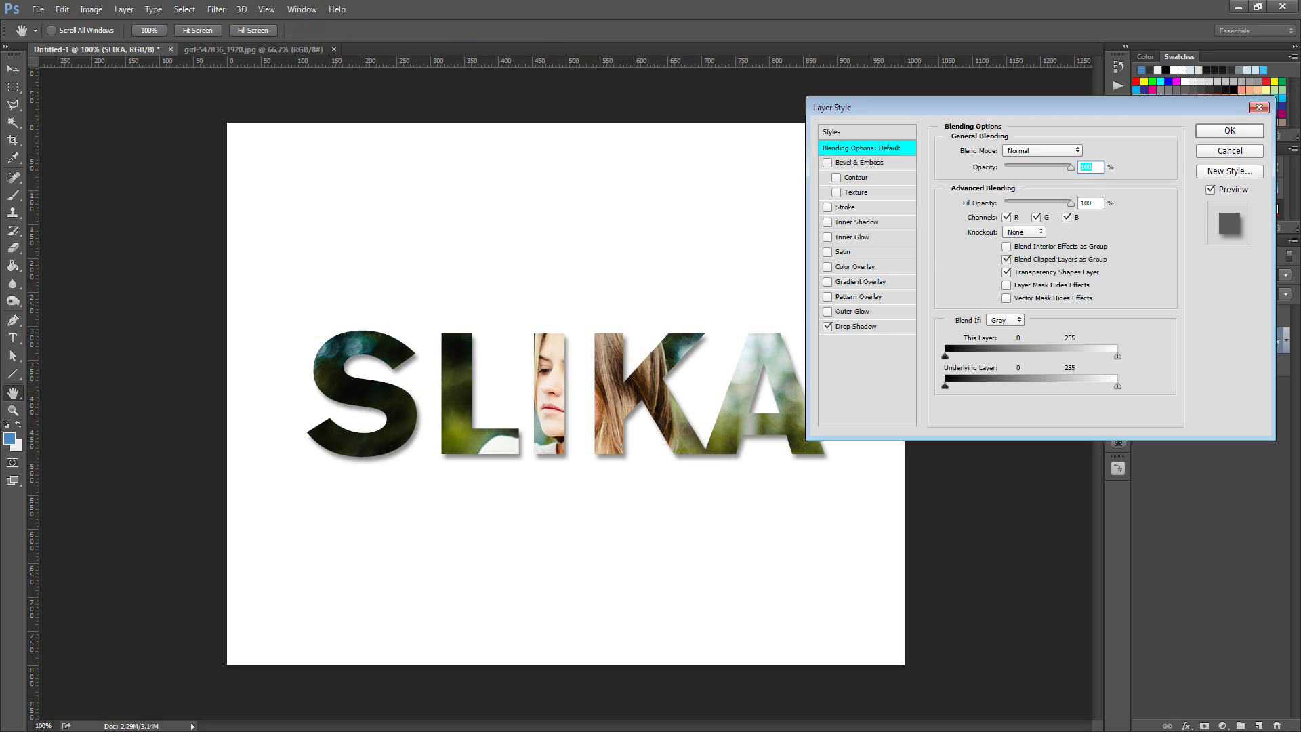
{"action": "left_click", "coordinate": [867, 325]}
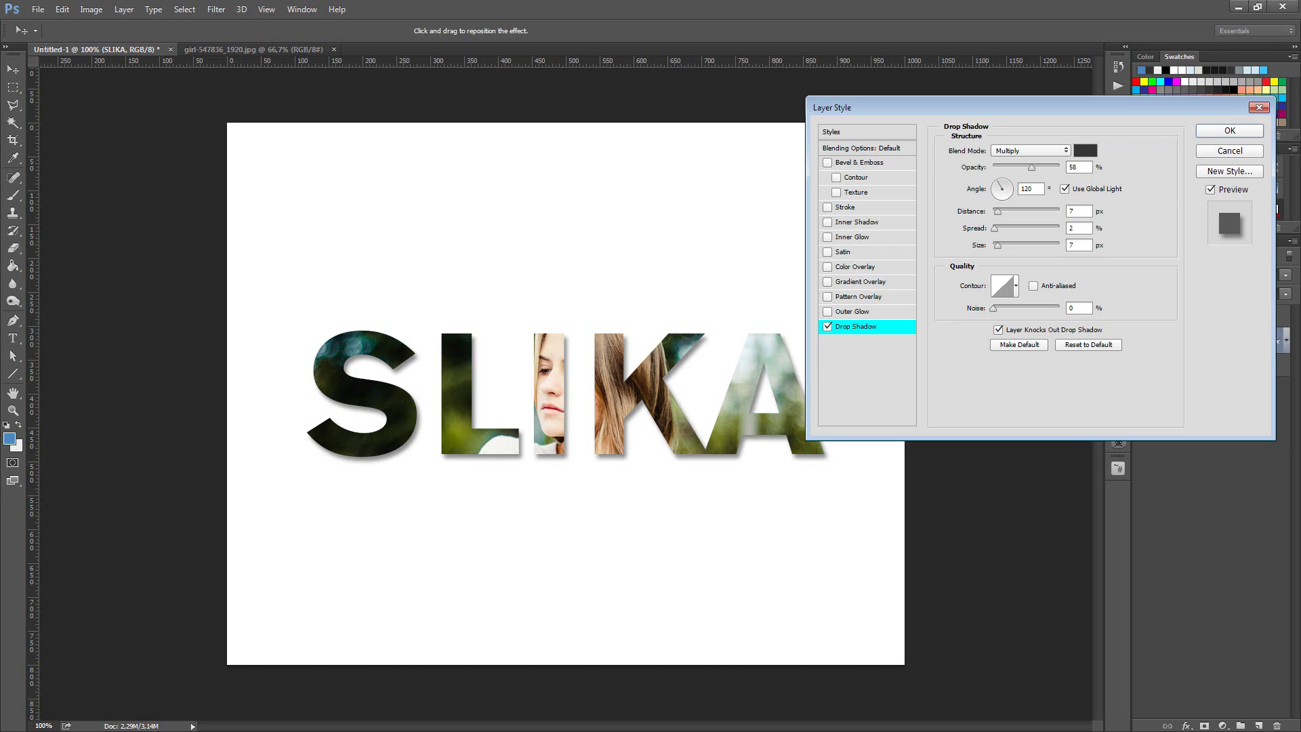
{"action": "left_click_drag", "start_coordinate": [998, 245], "coordinate": [1009, 244]}
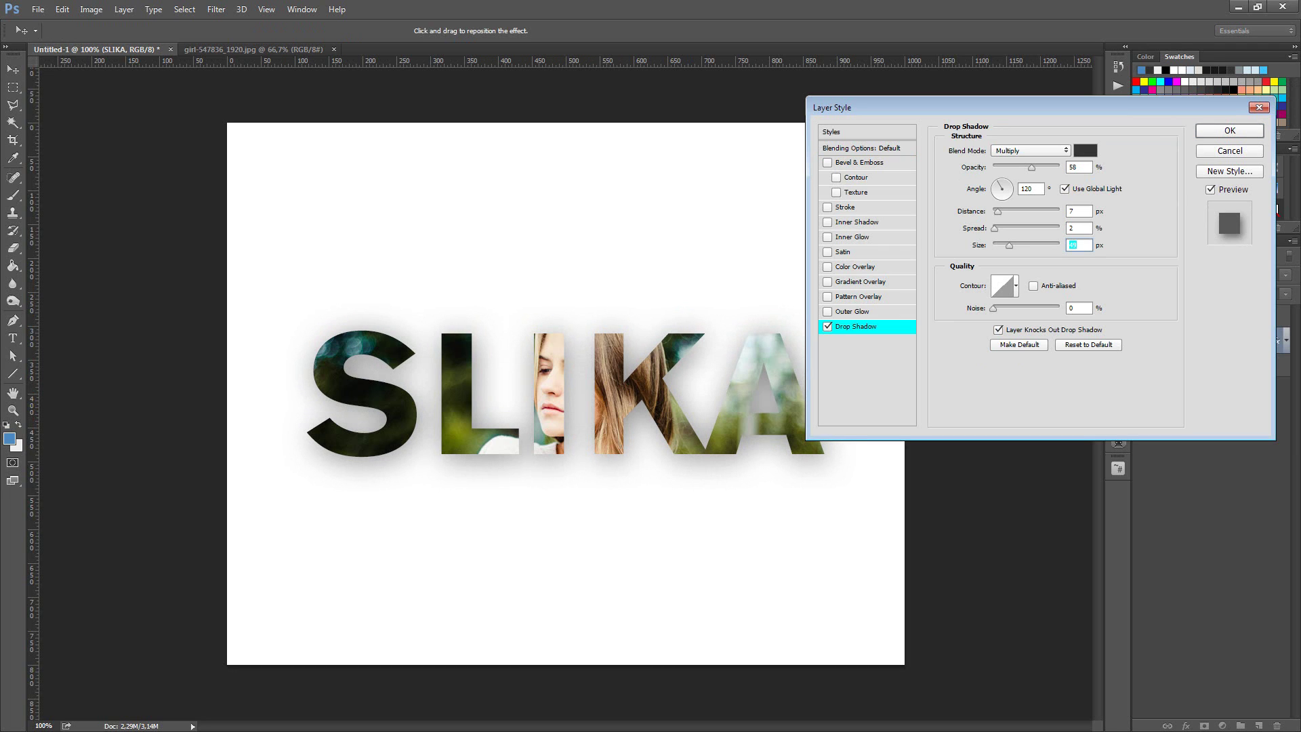
{"action": "key", "text": "Return"}
Step: Scale the slika photo to about 96% and shift it 8 px right and 2 px up within the text
{"action": "key", "text": "alt+bracketright"}
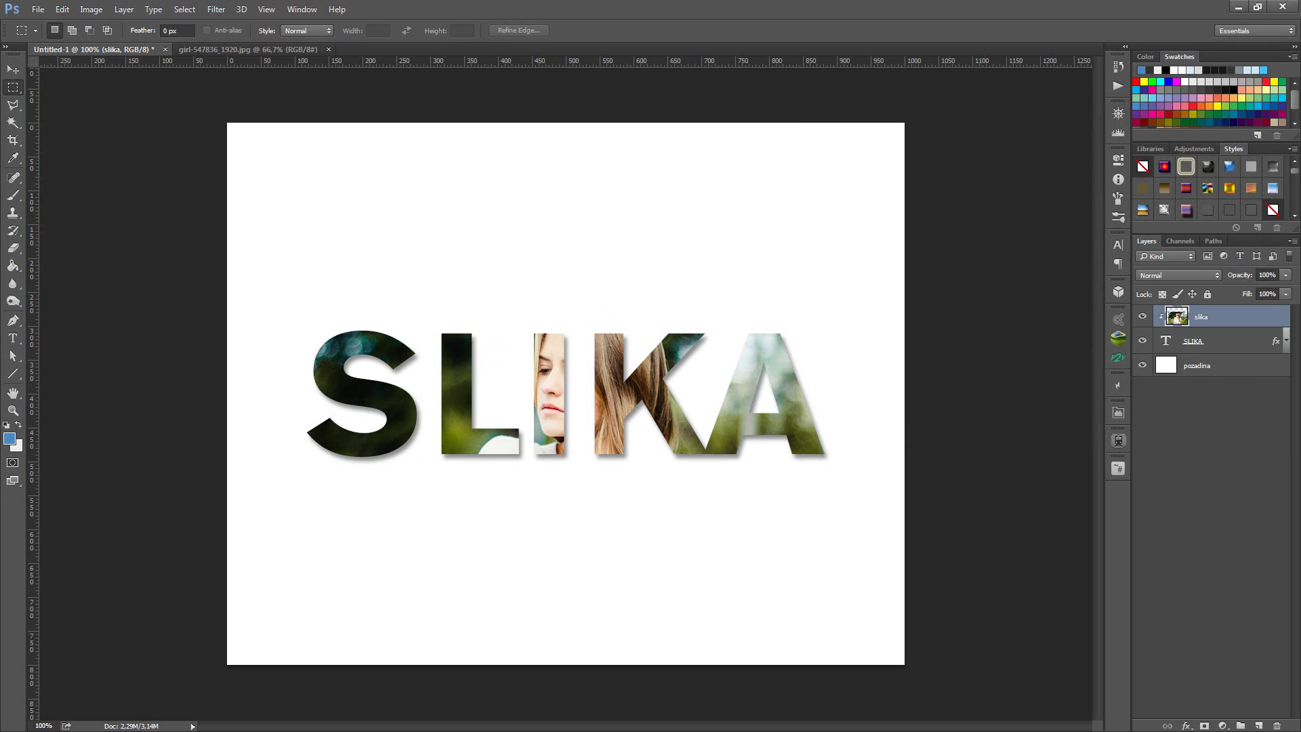
{"action": "key", "text": "v"}
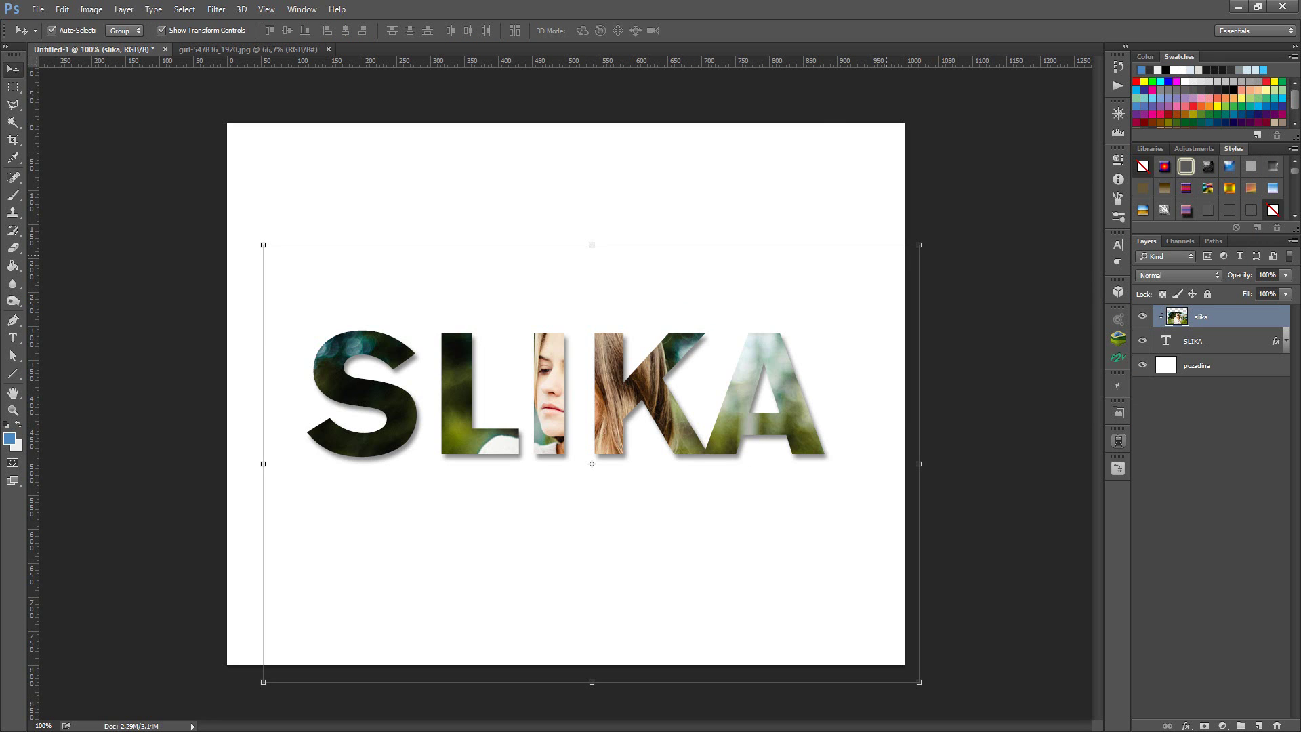
{"action": "mouse_move", "coordinate": [919, 244]}
{"action": "left_mouse_down"}
{"action": "mouse_move", "coordinate": [983, 203]}
{"action": "mouse_move", "coordinate": [906, 253]}
{"action": "left_mouse_up"}
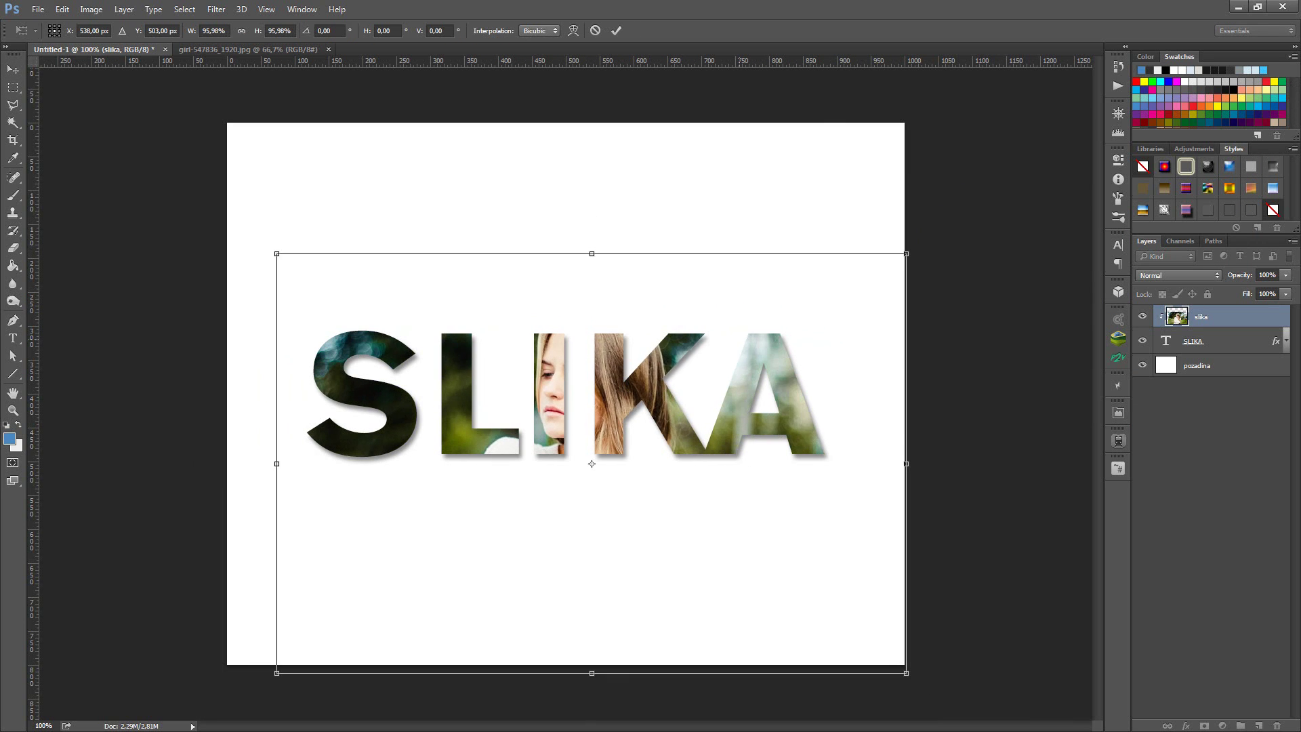
{"action": "mouse_move", "coordinate": [771, 308]}
{"action": "left_mouse_down"}
{"action": "mouse_move", "coordinate": [809, 301]}
{"action": "mouse_move", "coordinate": [764, 306]}
{"action": "left_mouse_up"}
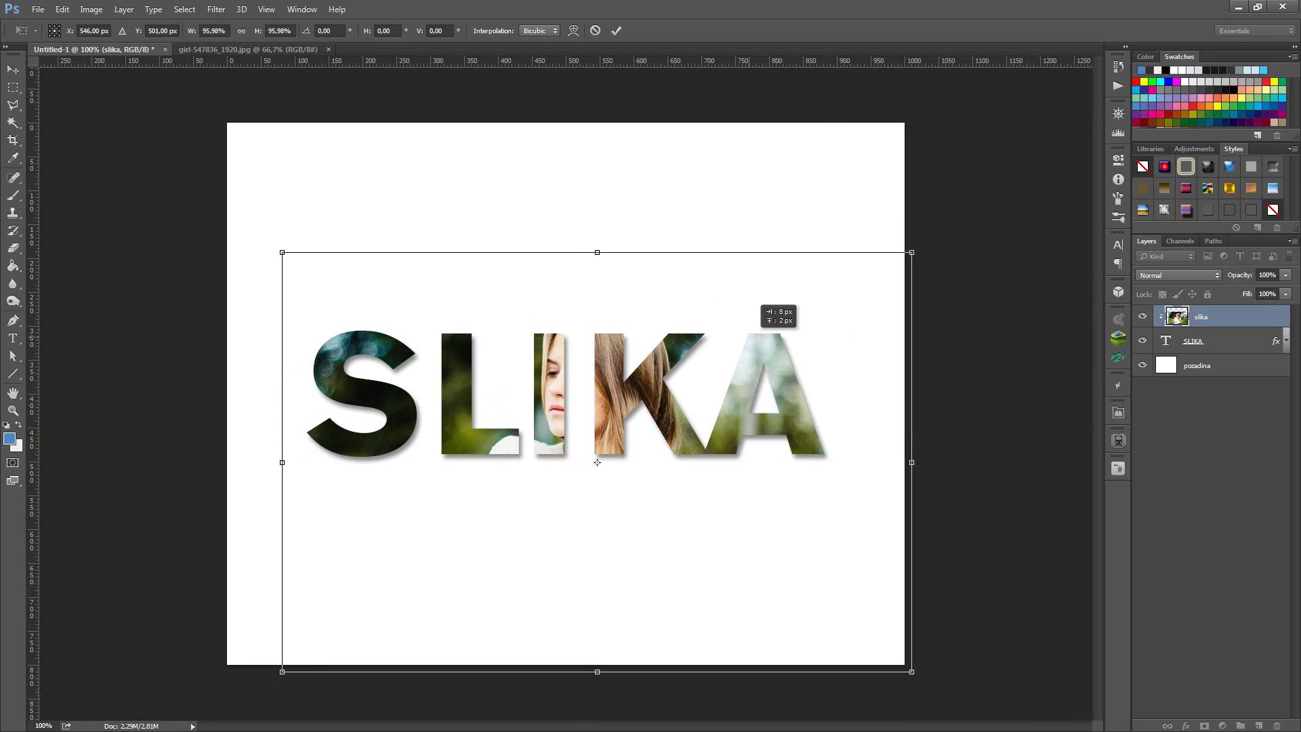
{"action": "left_click", "coordinate": [616, 30]}
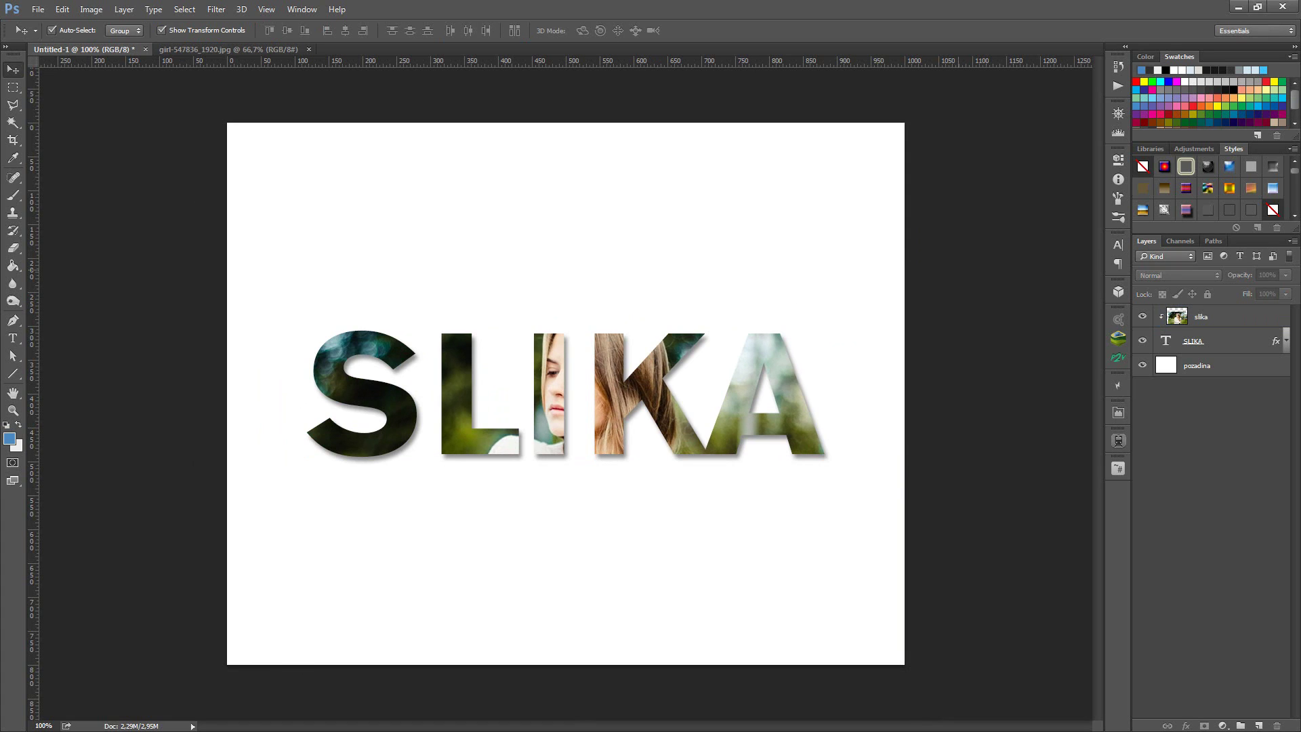